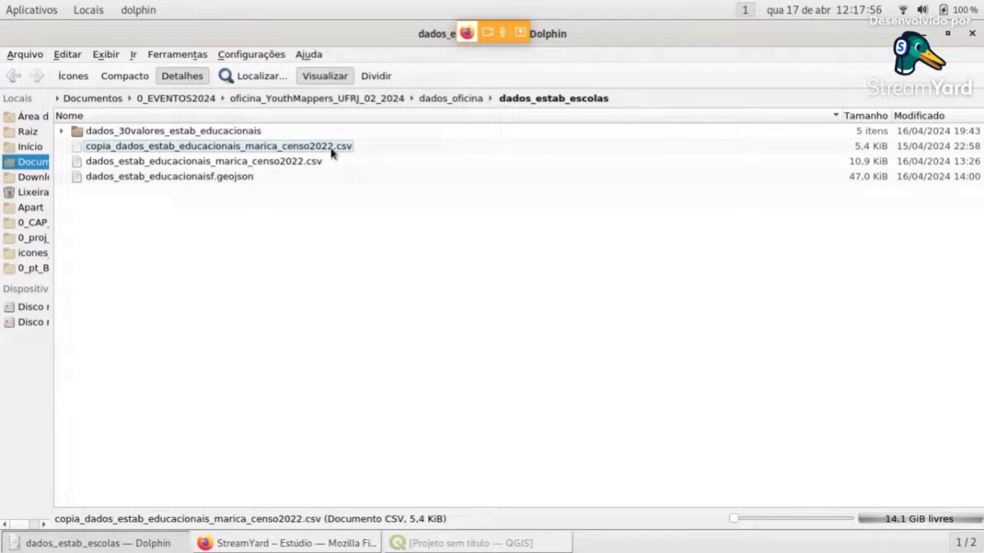
Open copia_dados_estab_educacionais_marica_censo2022.csv in LibreOffice Calc with the Unicode (UTF-8) character set and widen the LONGITUDE column to fit its header
right_click(322, 151)
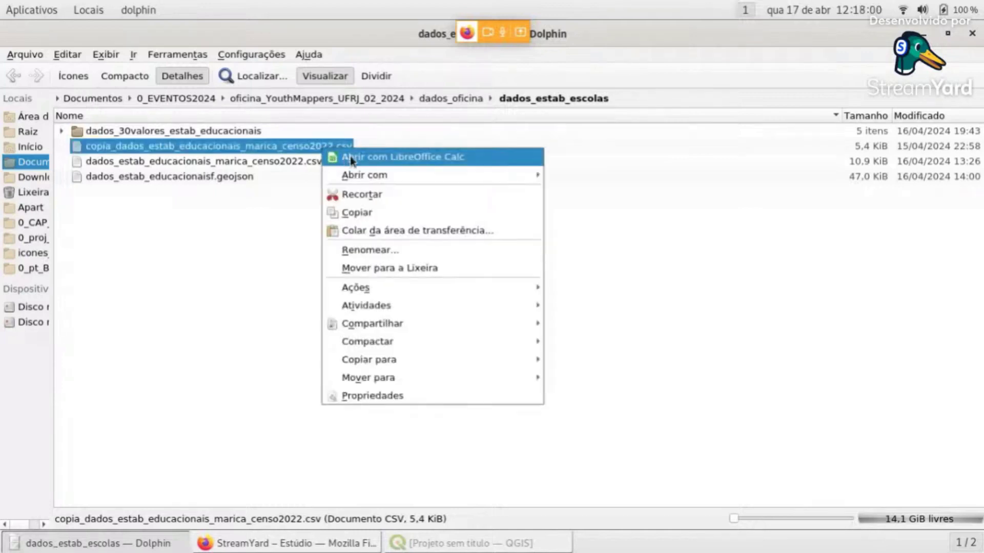
left_click(421, 159)
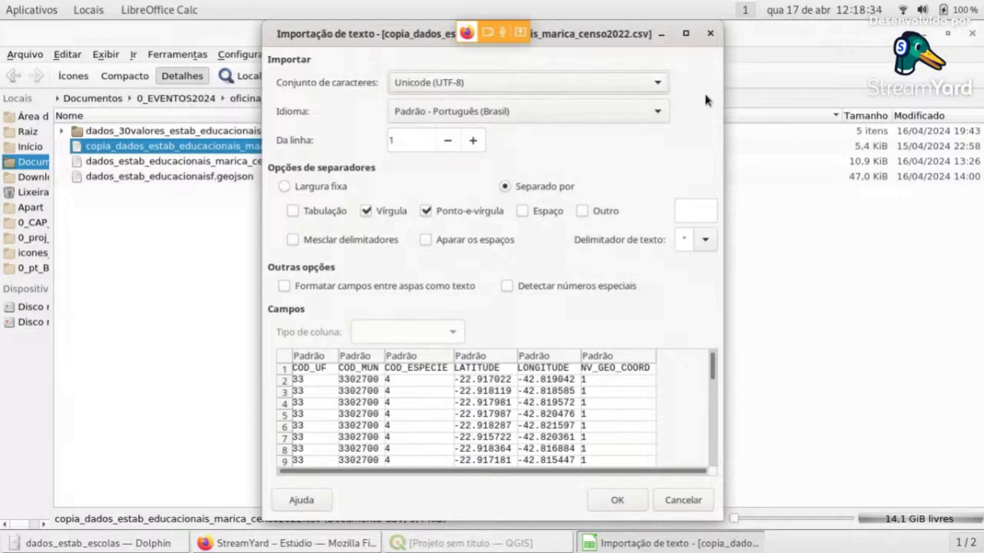
left_click(658, 84)
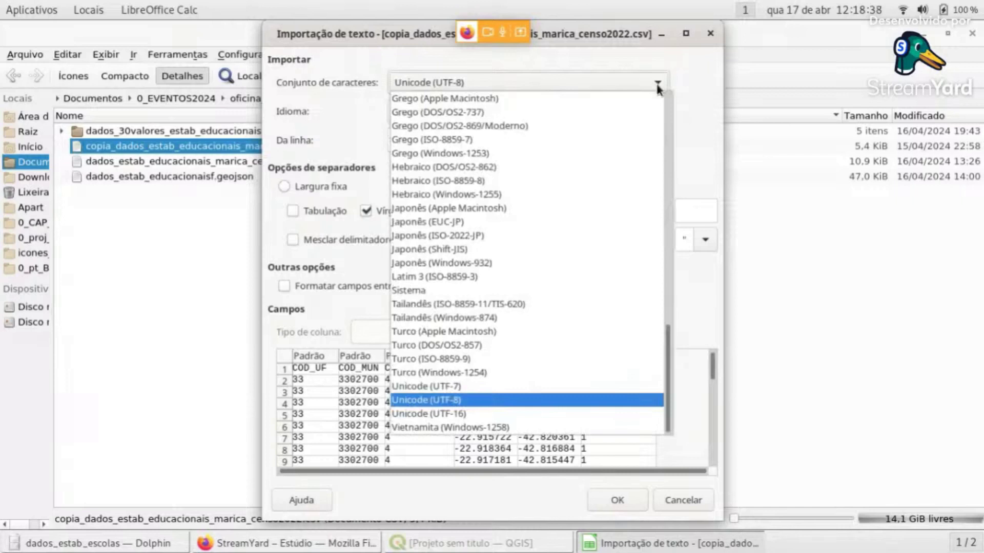
scroll(614, 225, "up", 15)
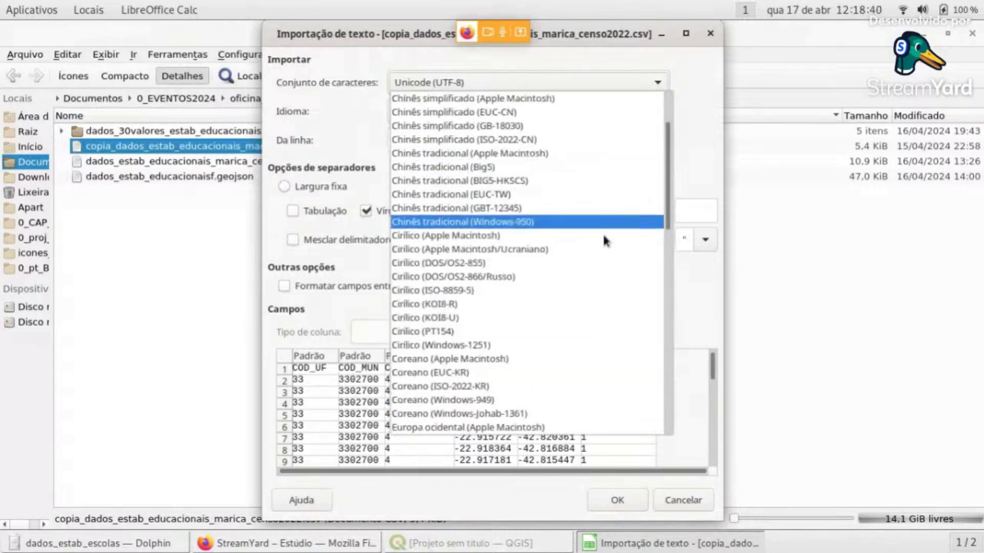
scroll(603, 247, "down", 6)
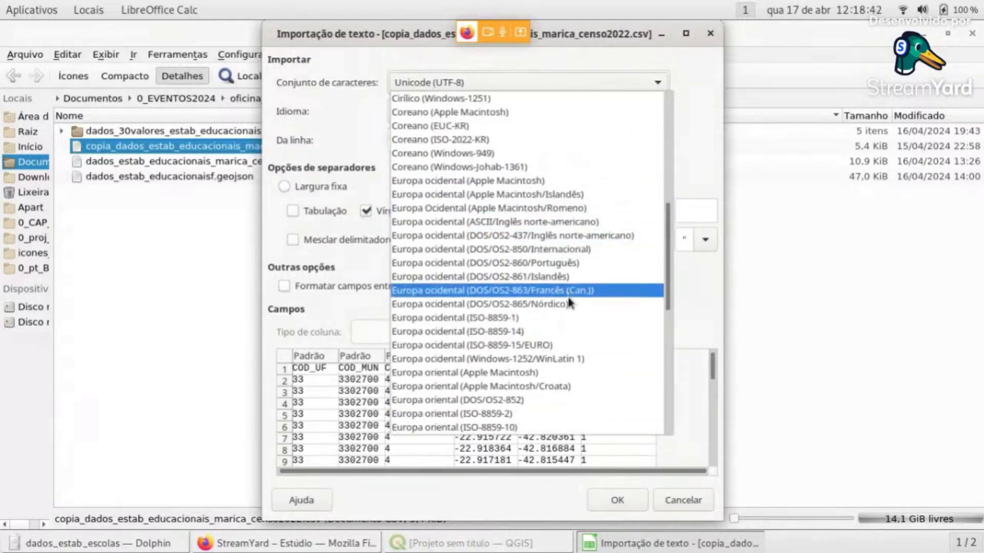
scroll(570, 302, "down", 4)
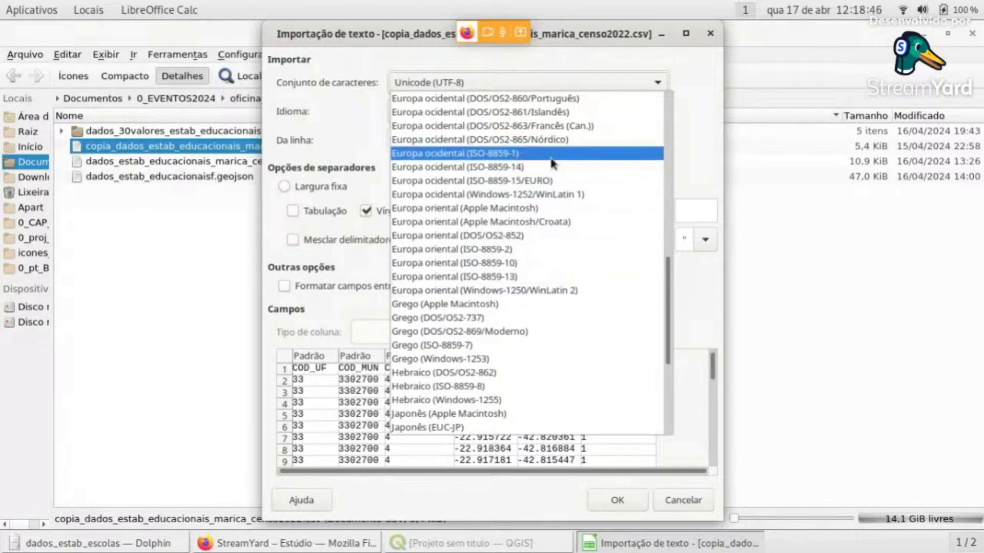
scroll(548, 163, "down", 5)
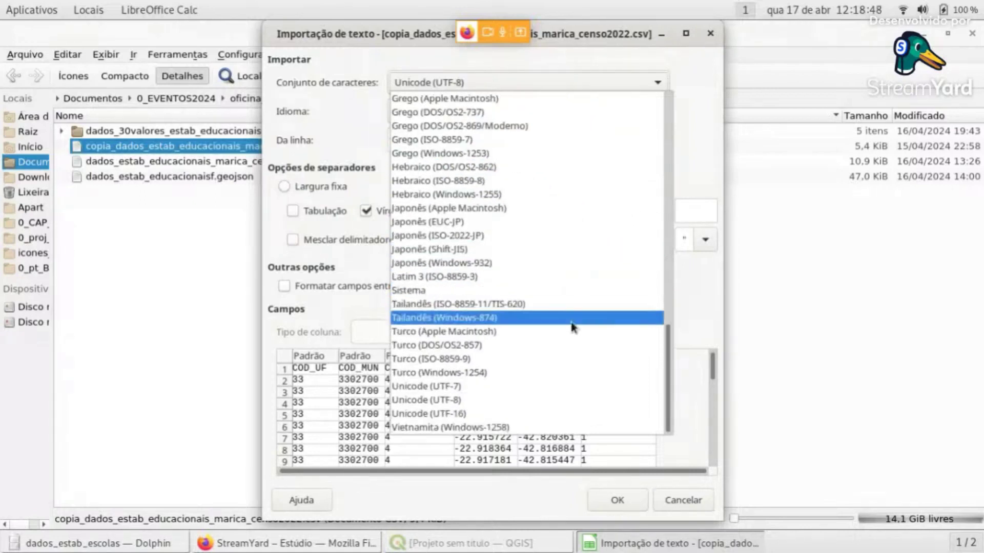
left_click(545, 401)
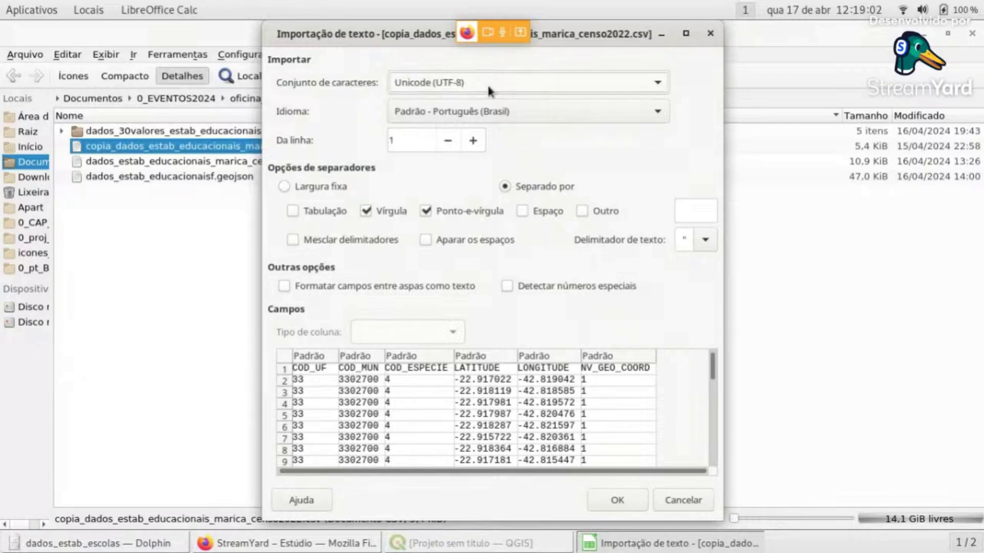
left_click(617, 502)
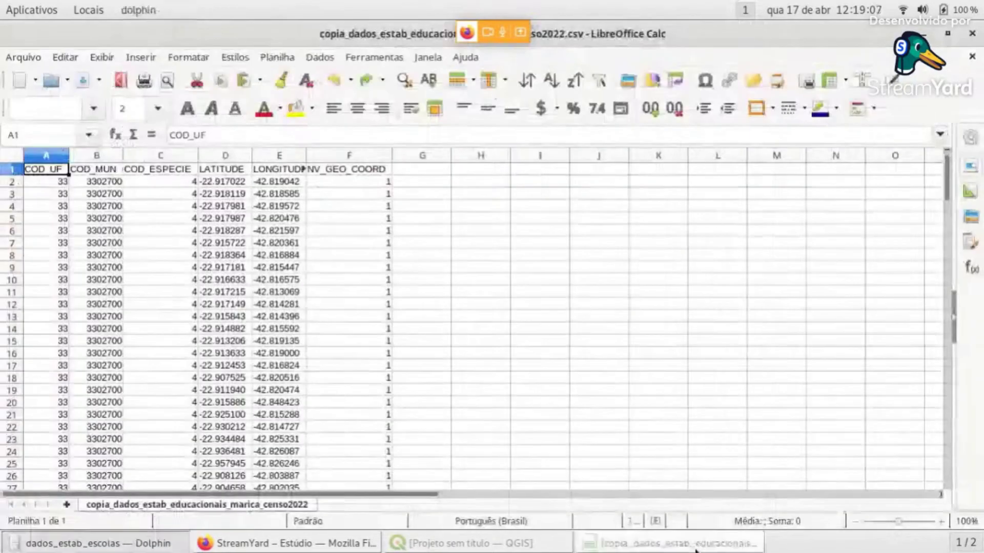
left_click(686, 544)
left_click(695, 548)
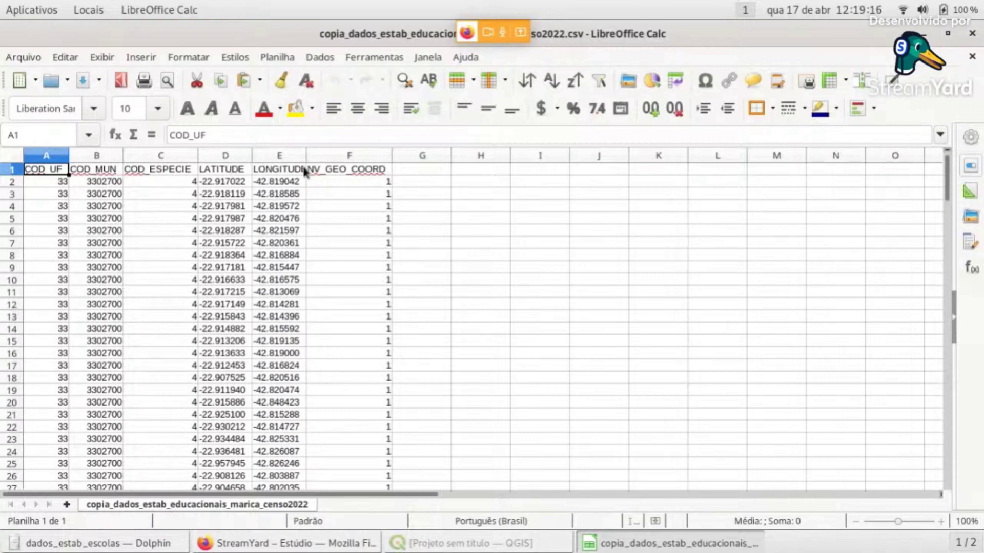
left_click_drag(306, 154, 321, 153)
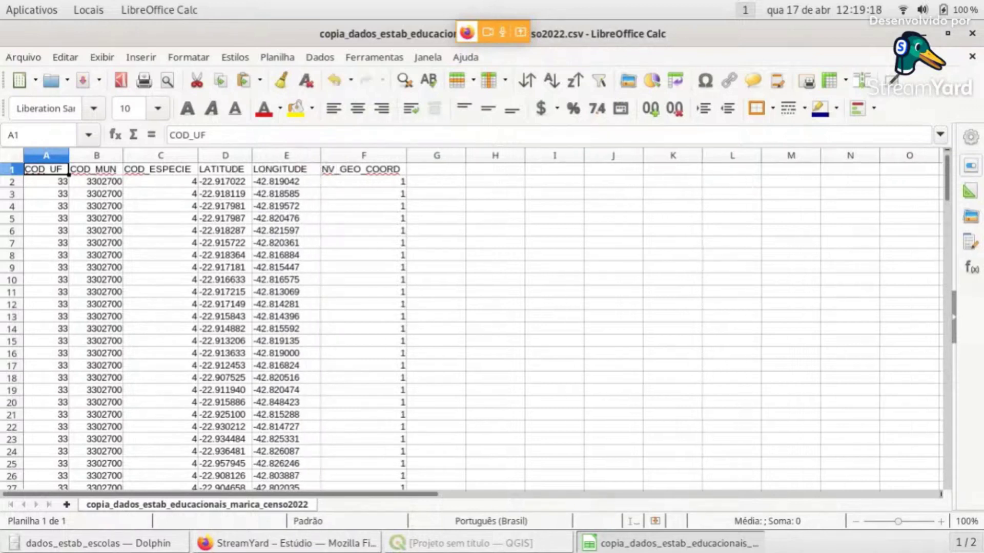
Examine the coordinate pairs in the LATITUDE and LONGITUDE columns, comparing the values in rows 2 to 5
left_click(940, 522)
left_click(940, 522)
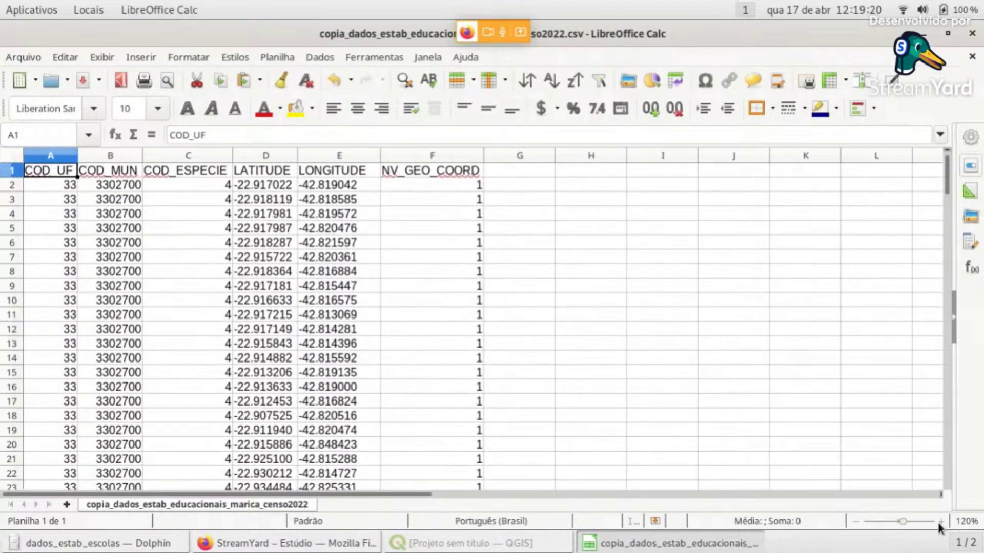
left_click(940, 522)
left_click(940, 522)
left_click(940, 521)
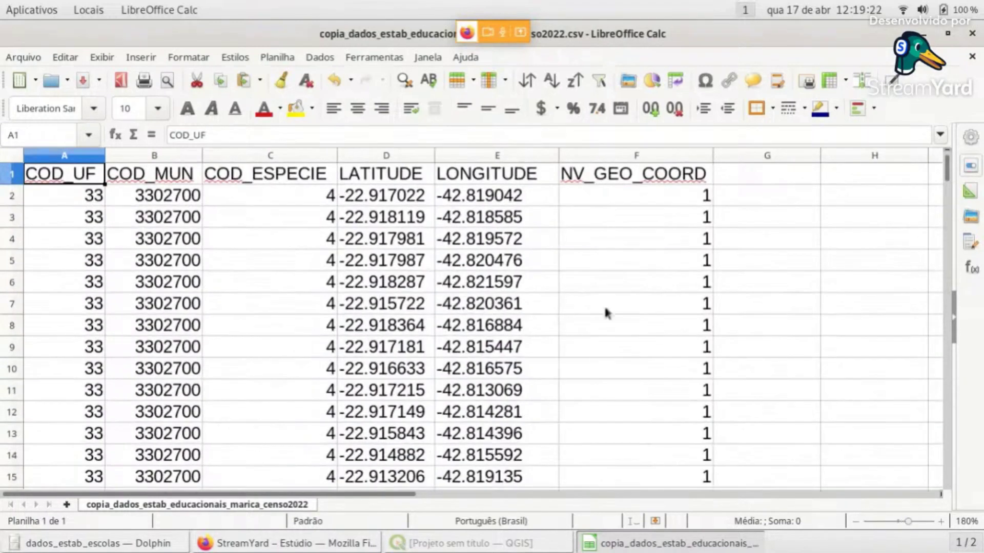
left_click(373, 202)
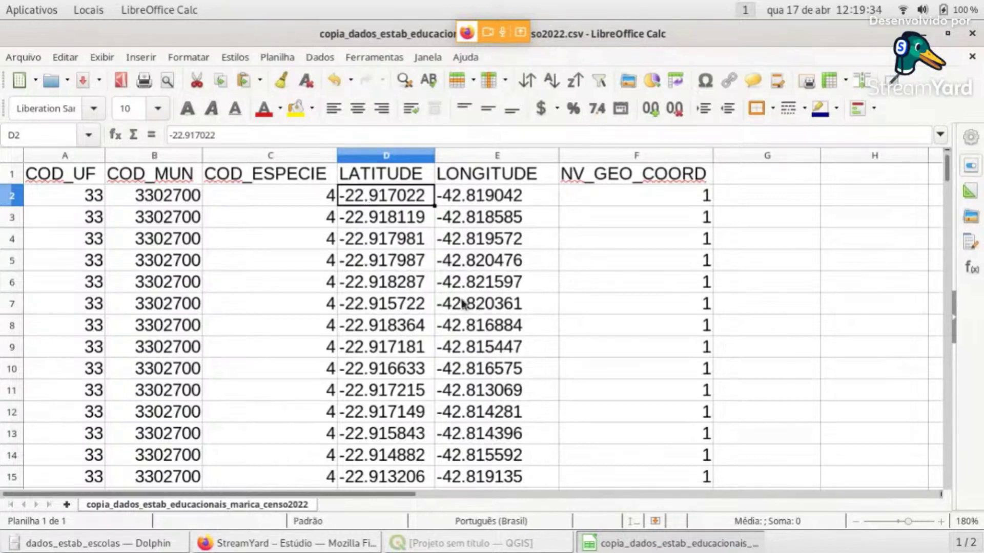
left_click(413, 218)
left_click(421, 202)
left_click_drag(421, 203, 447, 205)
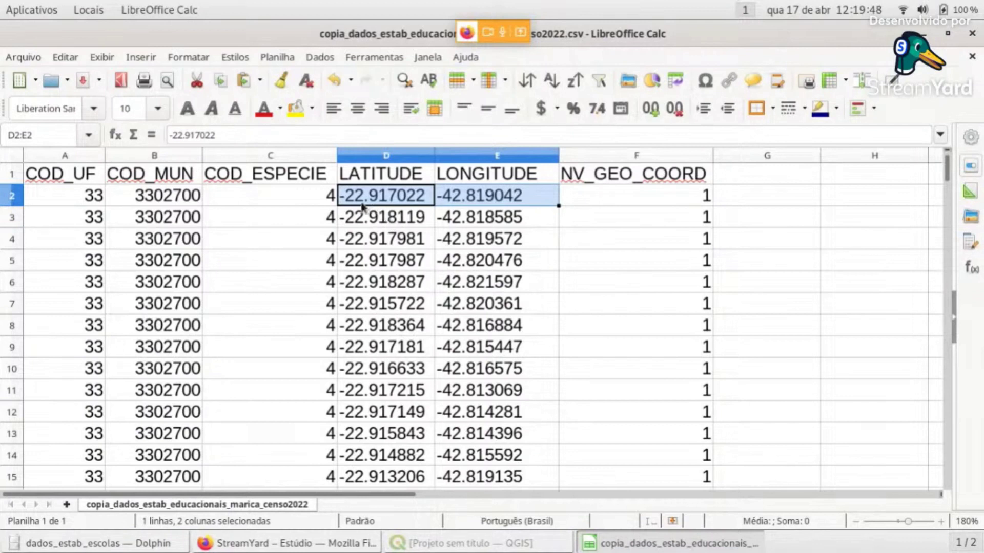
left_click(374, 240)
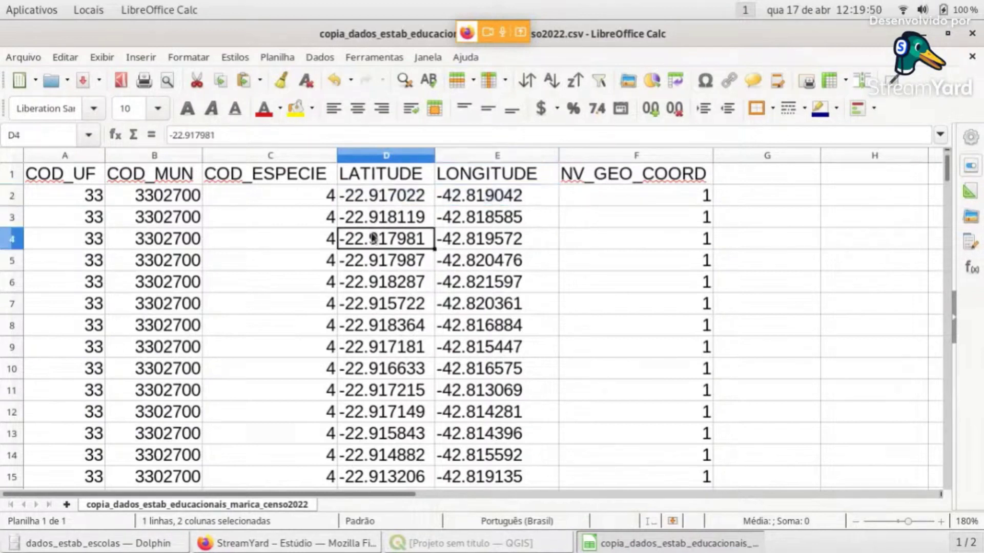
left_click(459, 248)
left_click(417, 271)
left_click(453, 272)
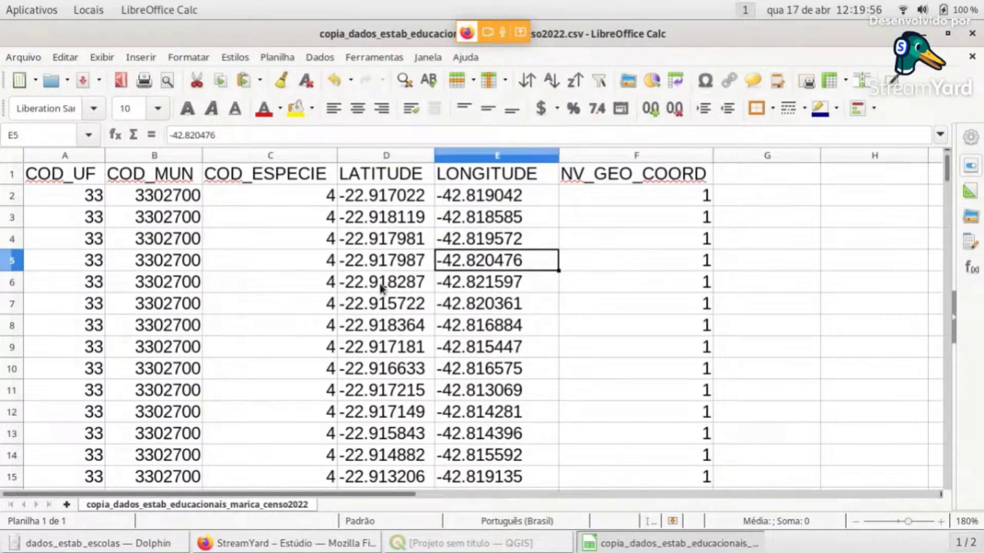
Delete the COD_UF, COD_MUN and COD_ESPECIE columns from the sheet
left_click(855, 521)
left_click(855, 522)
left_click(855, 522)
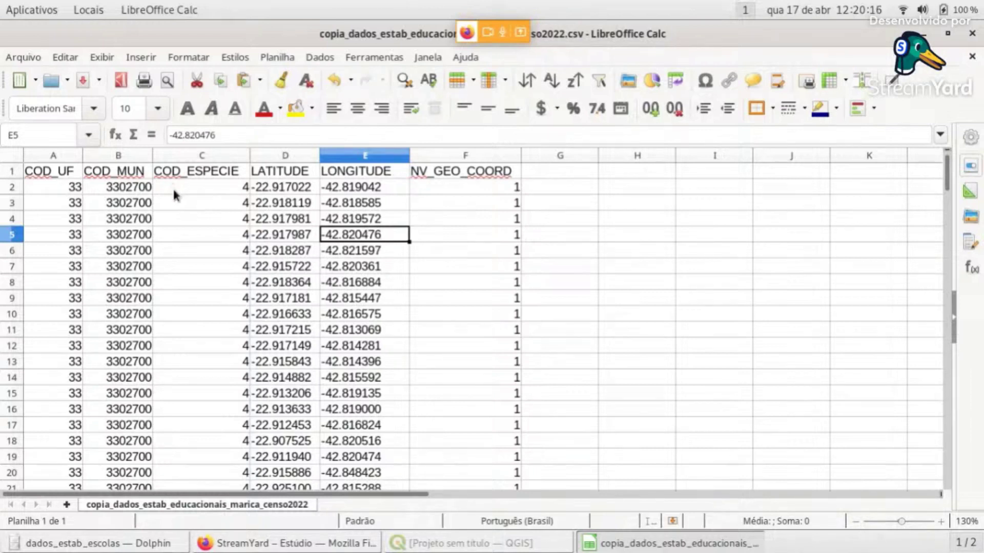
left_click(53, 156)
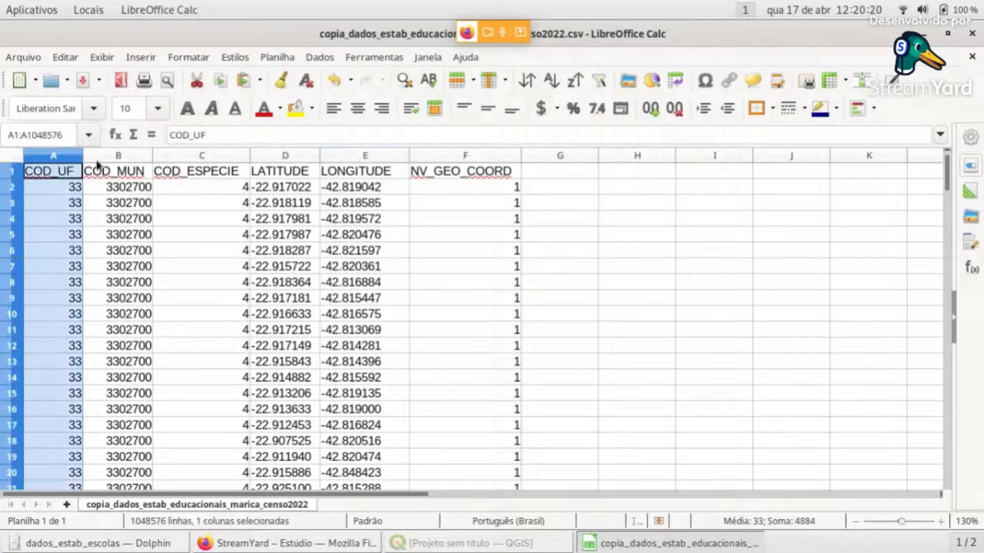
left_click(119, 157, "shift")
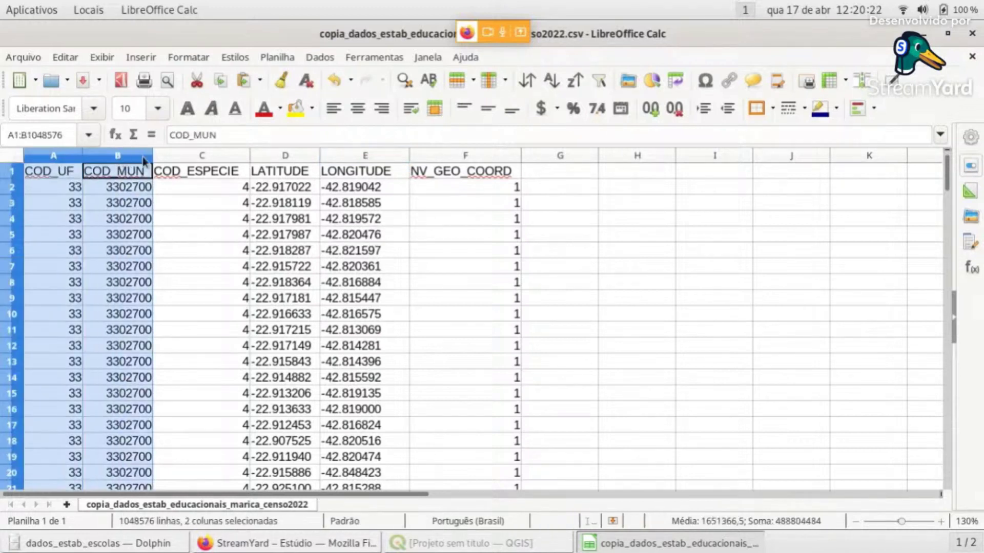
left_click(191, 156, "shift")
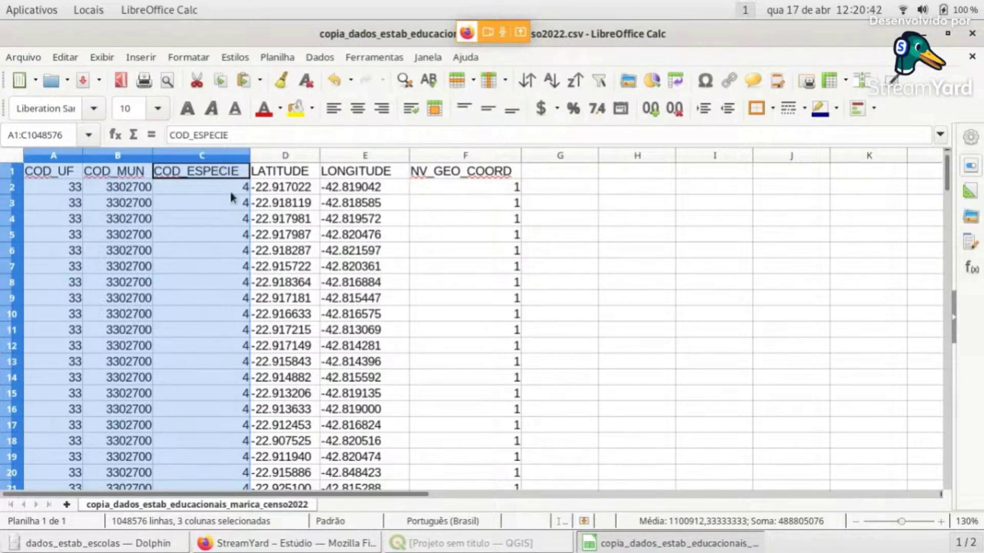
right_click(195, 157)
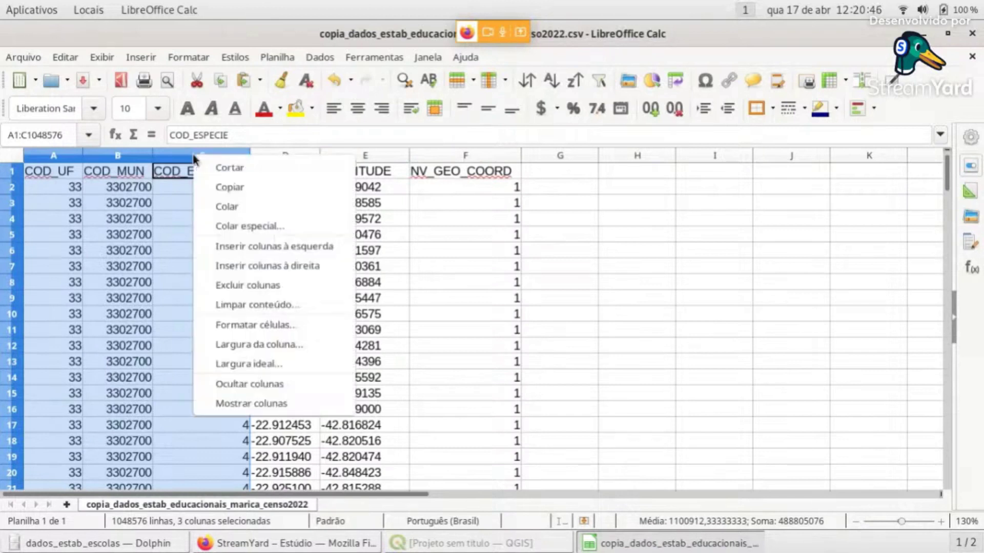
left_click(258, 285)
Insert an empty column before LATITUDE and enter the header id in cell A1
left_click(70, 156)
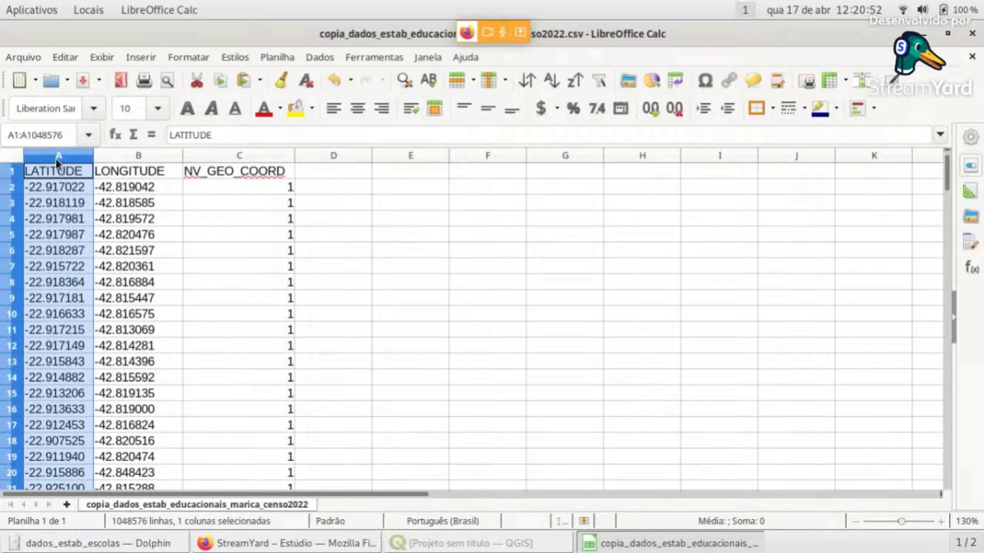
right_click(57, 161)
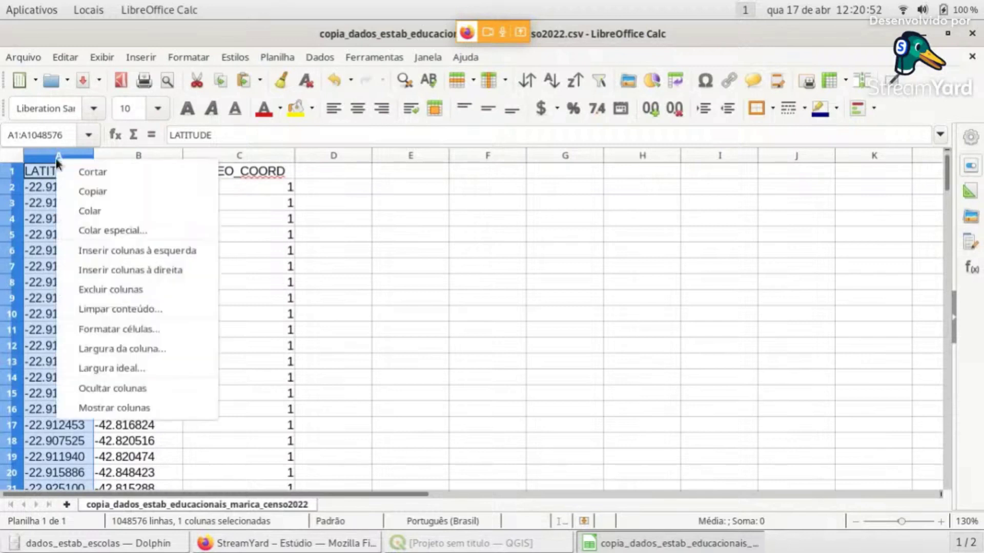
left_click(148, 249)
key("ctrl+Home")
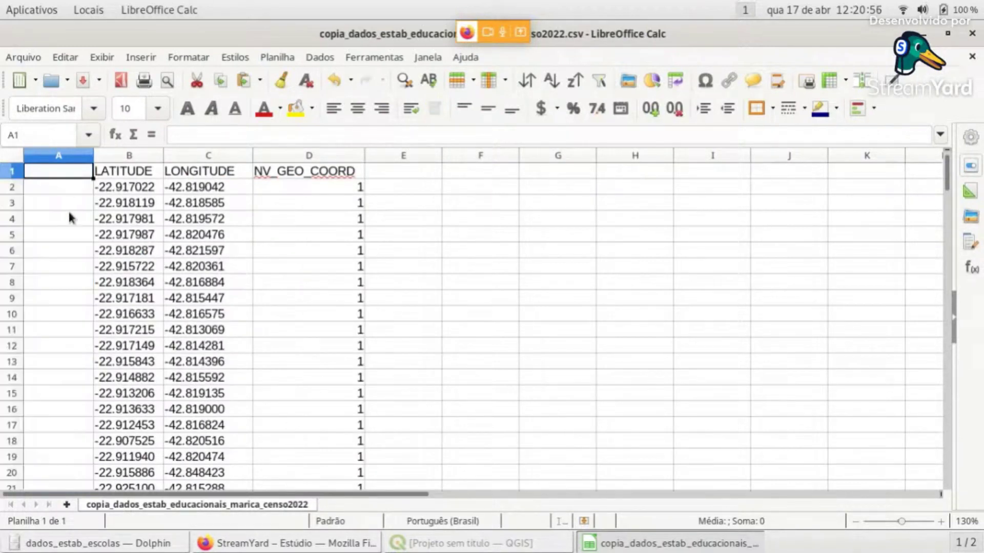
type("id")
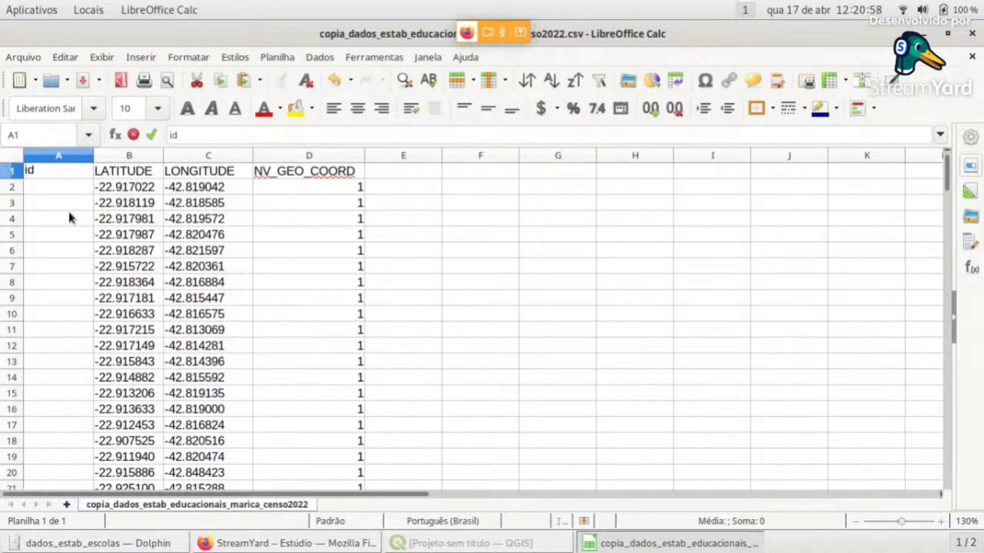
key("Return")
Number the records in the id column consecutively from 1 to 148, filling cells A2 to A149
type("1")
key("Return")
type("2")
key("Return")
type("3")
key("Return")
key("Up")
key("Up")
key("Up")
key("shift+Down")
key("shift+Down")
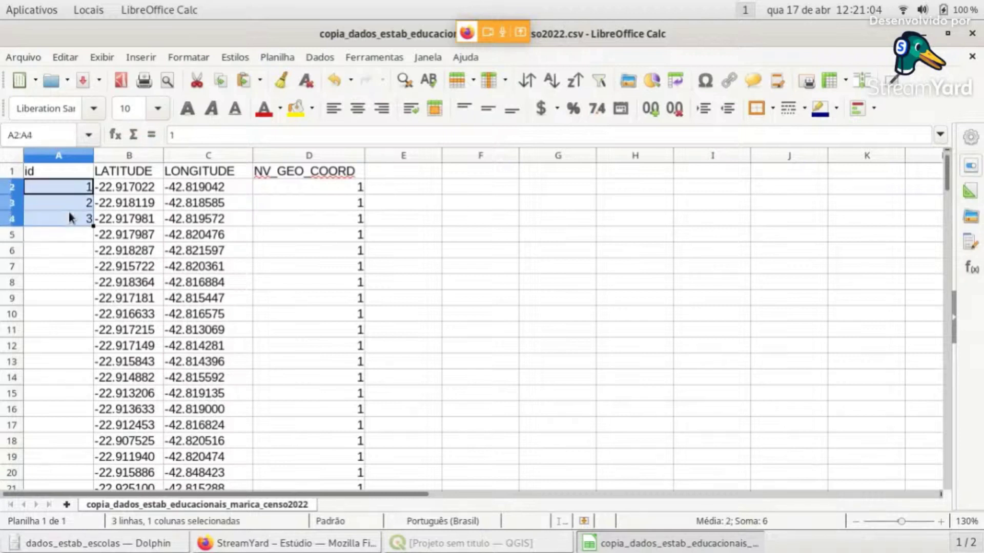
left_click_drag(93, 226, 88, 426)
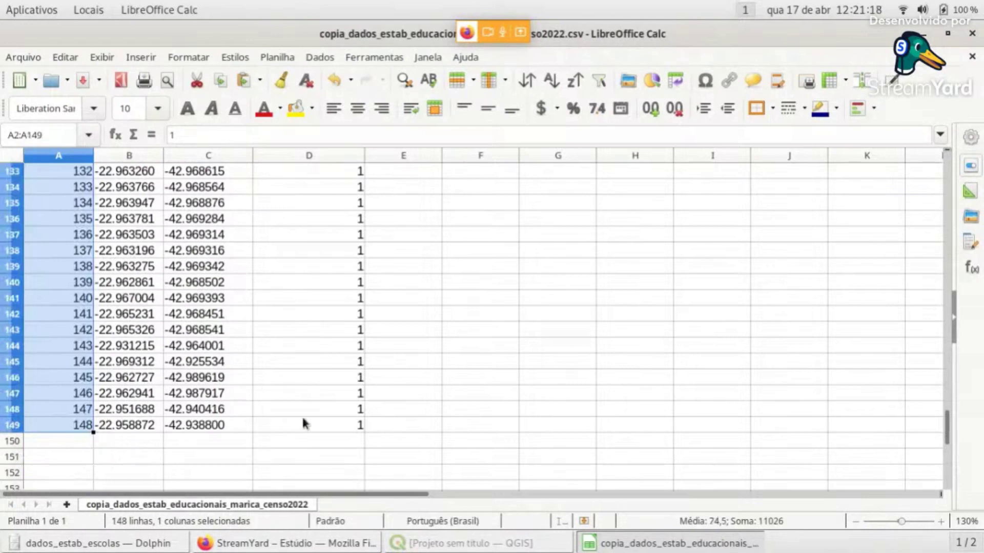
Delete the NV_GEO_COORD column after the LONGITUDE column
left_click(437, 330)
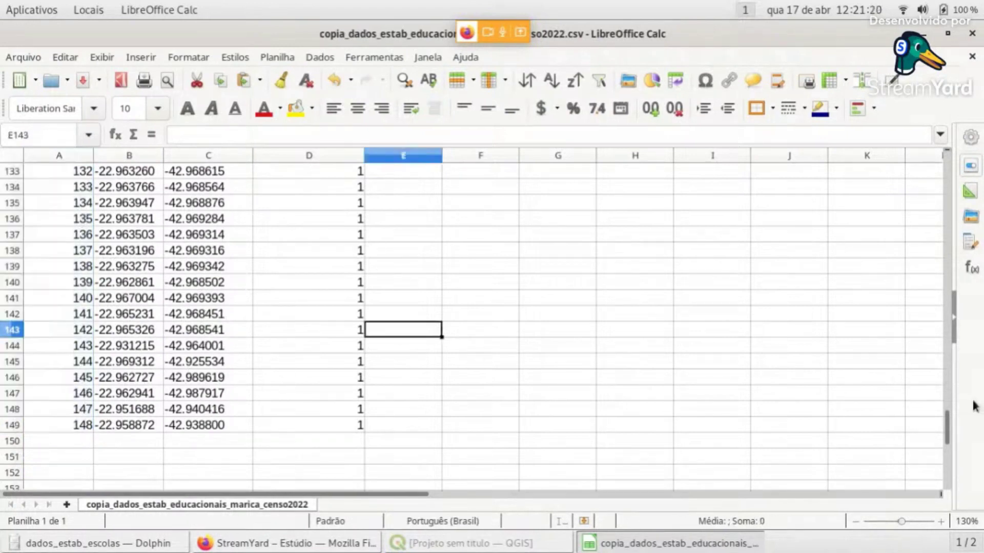
left_click_drag(948, 422, 948, 169)
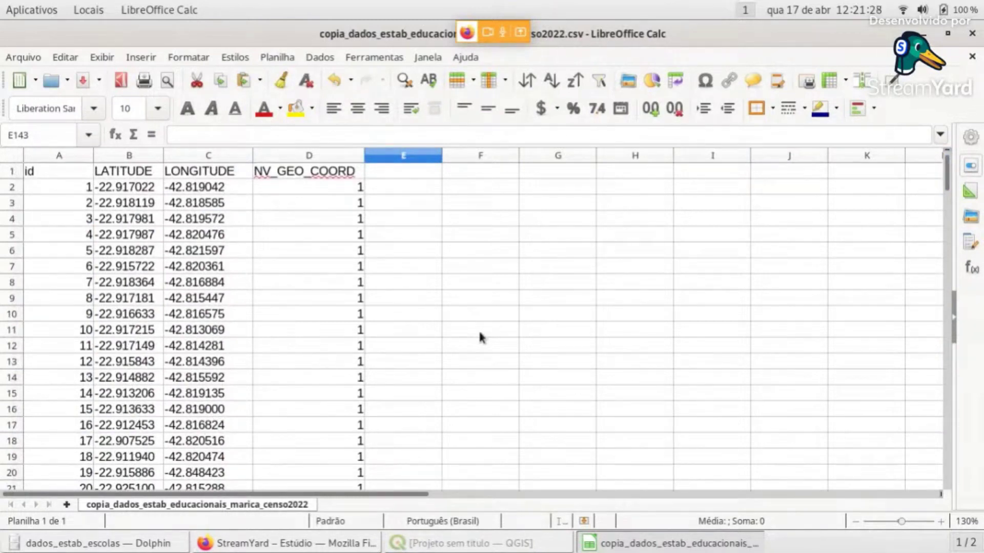
left_click(307, 155)
right_click(306, 158)
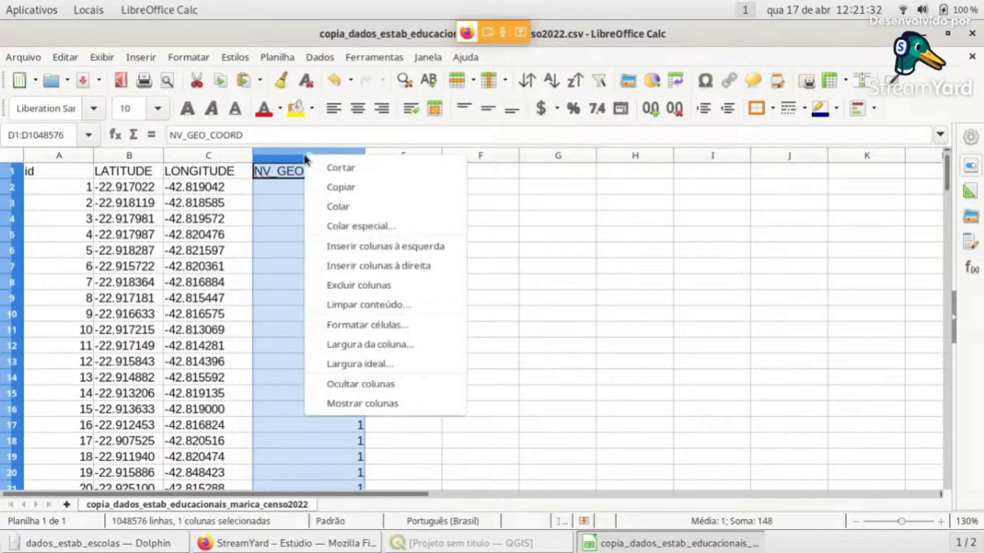
left_click(395, 286)
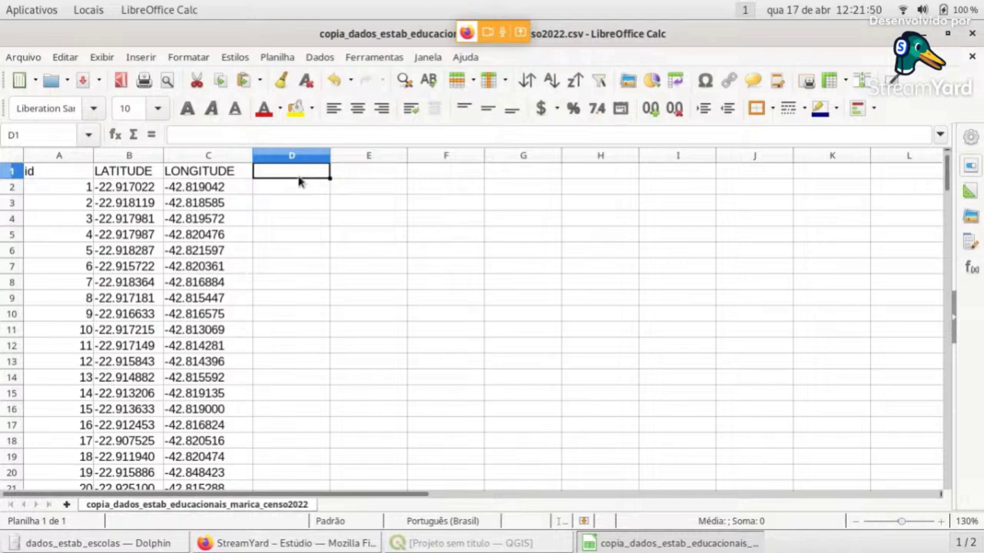
Add the header BUILDING in cell D1 and enter school as its first value in D2
type("BUILDING")
key("Return")
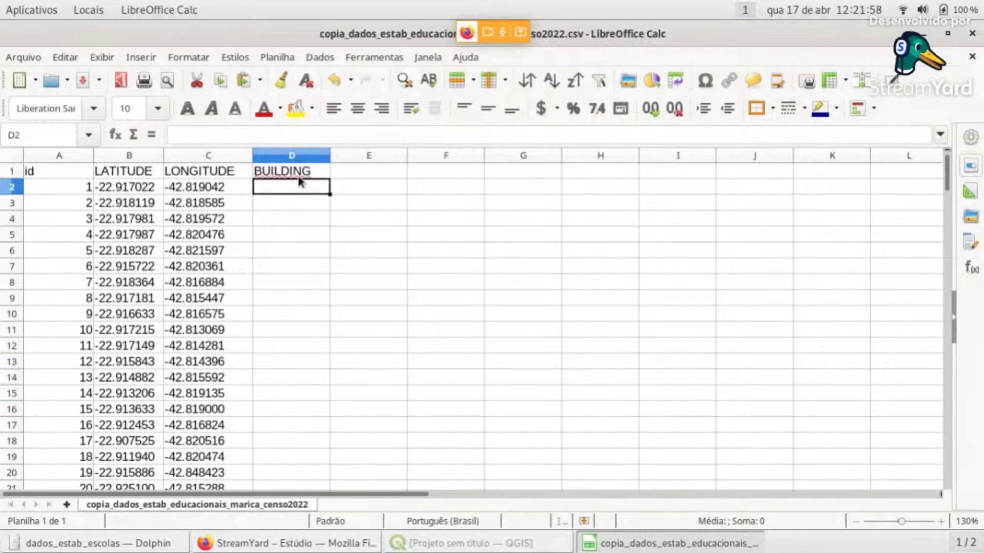
type("school")
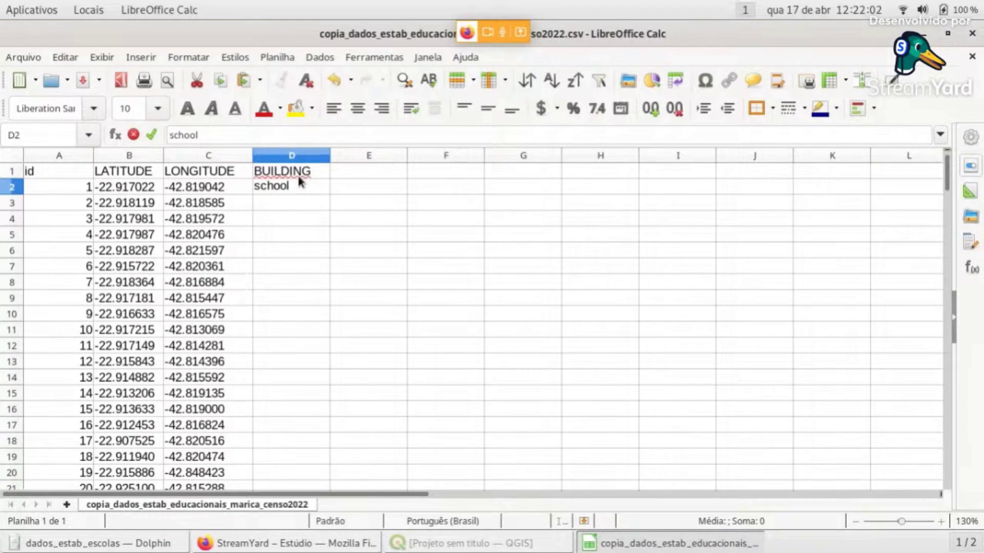
key("Return")
key("Up")
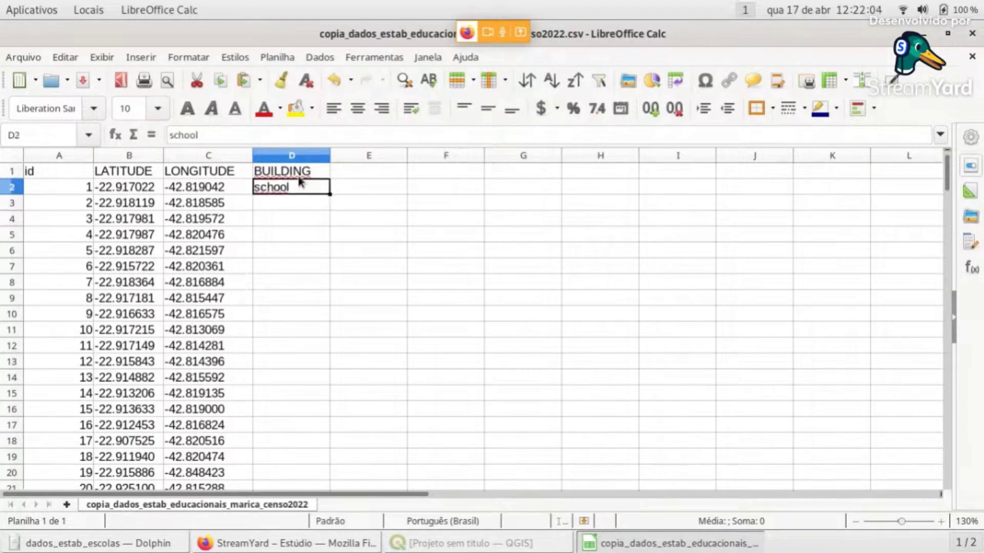
Fill the value school down the BUILDING column from D2 to D149
left_click_drag(330, 197, 302, 285)
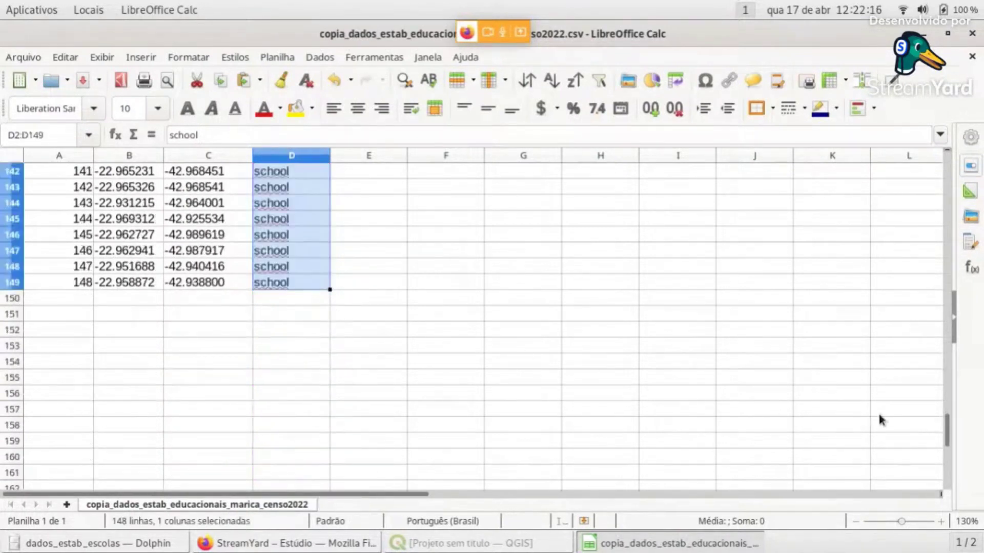
left_click_drag(946, 428, 946, 159)
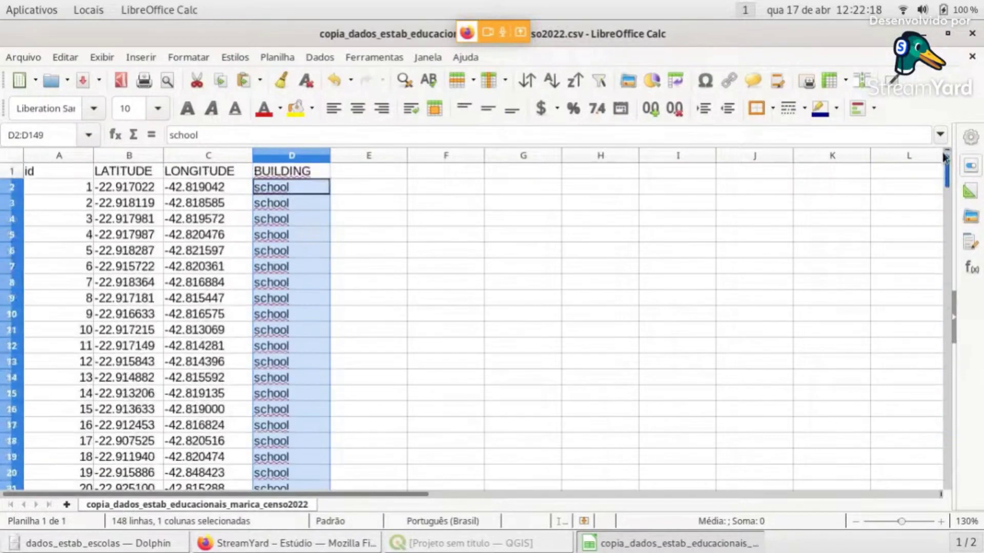
Add a FIXME column with its header in E1 and fill cells E2 to E149 with resurvey
left_click(351, 174)
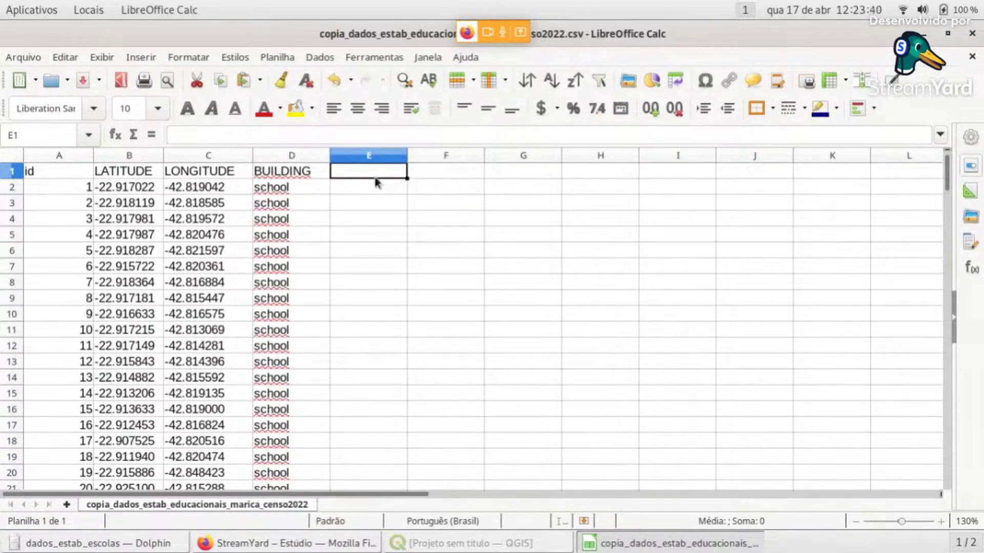
type("FIXME")
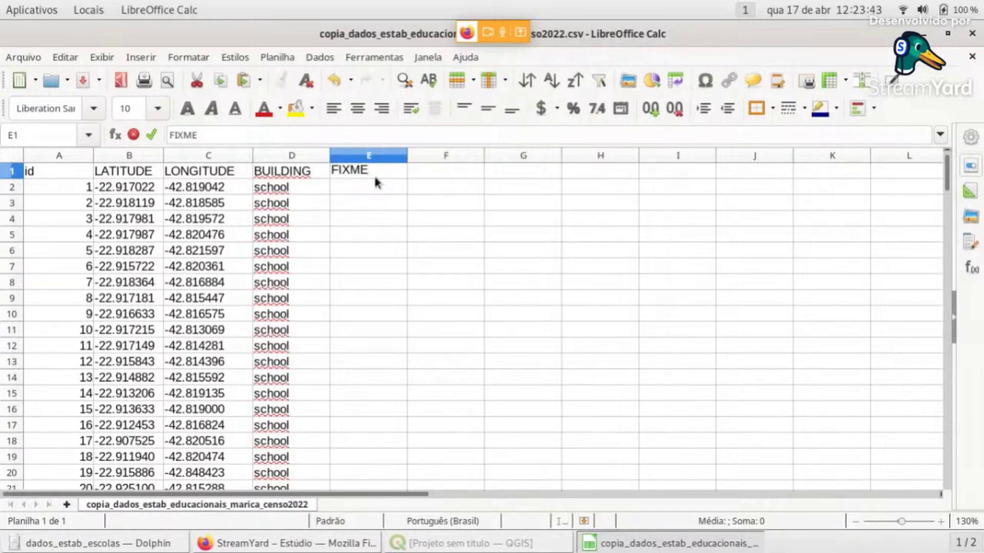
key("Return")
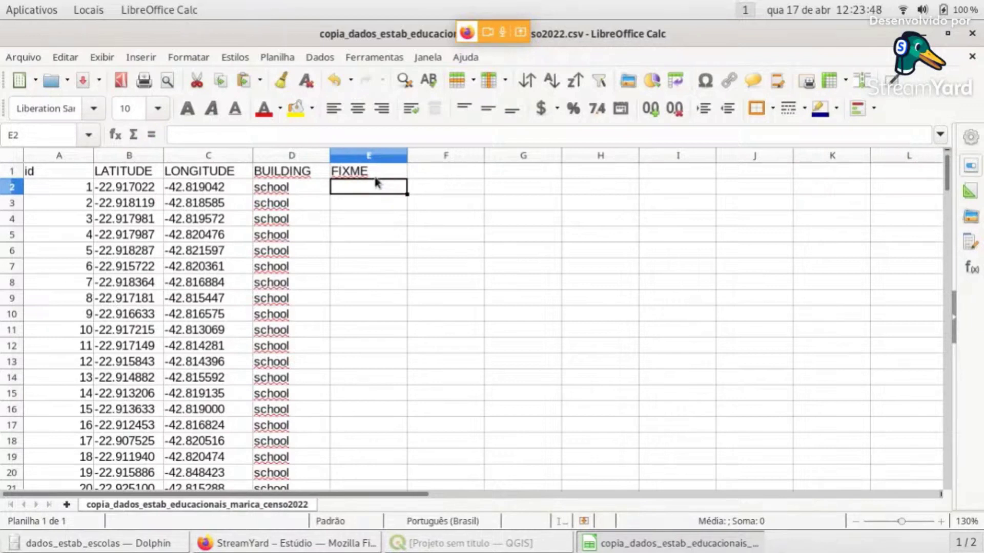
type("re")
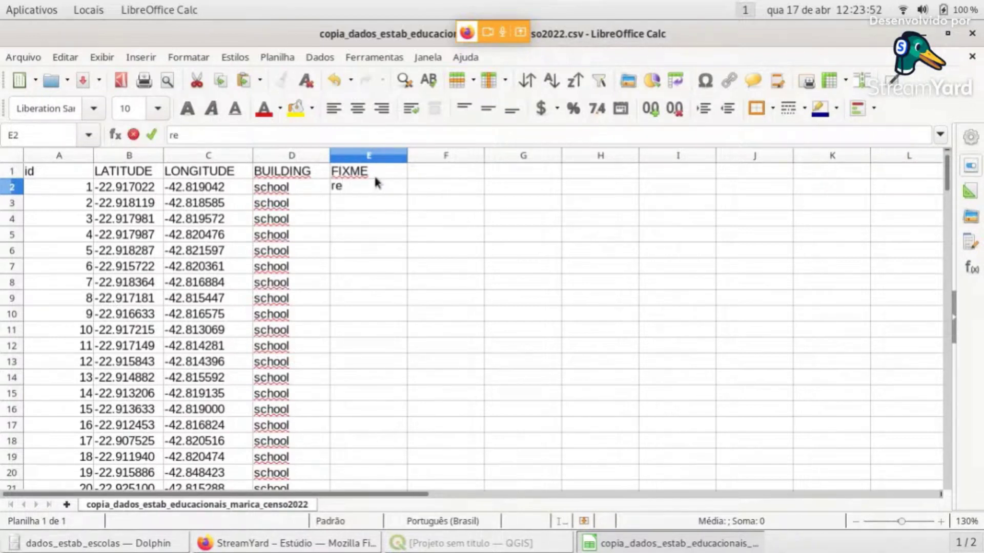
type("survey")
key("Return")
key("Up")
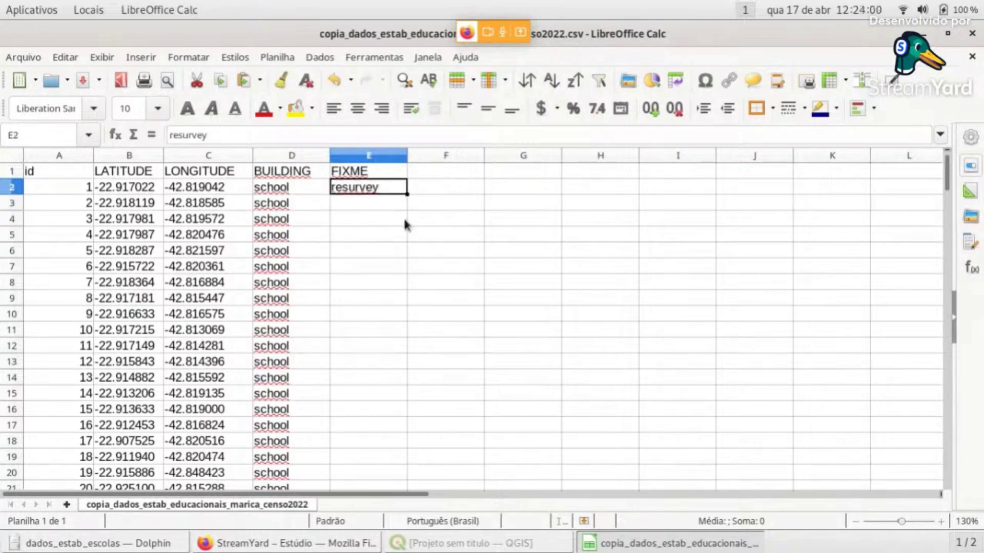
left_click_drag(407, 194, 401, 257)
left_click_drag(947, 429, 946, 169)
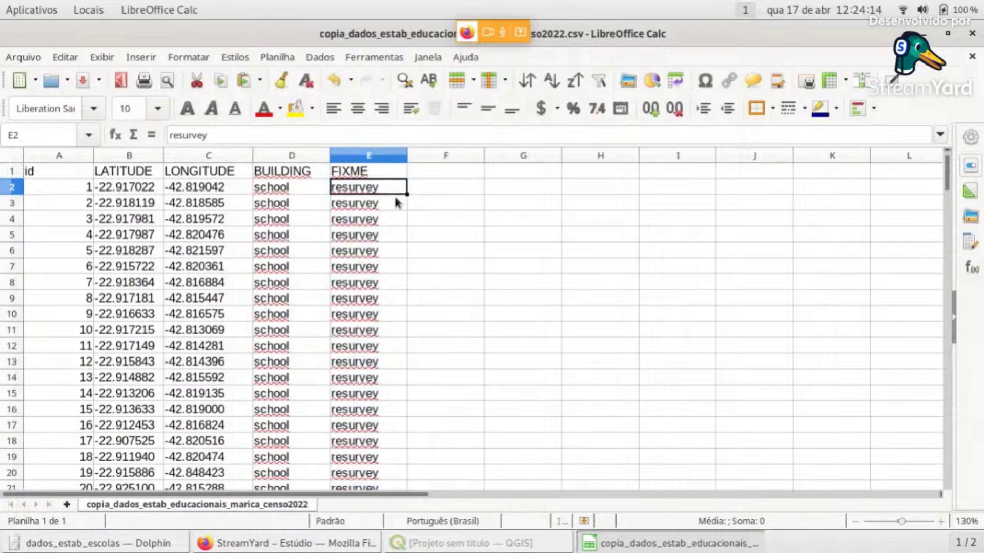
Add the header SOURCE in cell F1 and enter IBGE in F2 and F3
left_click(437, 176)
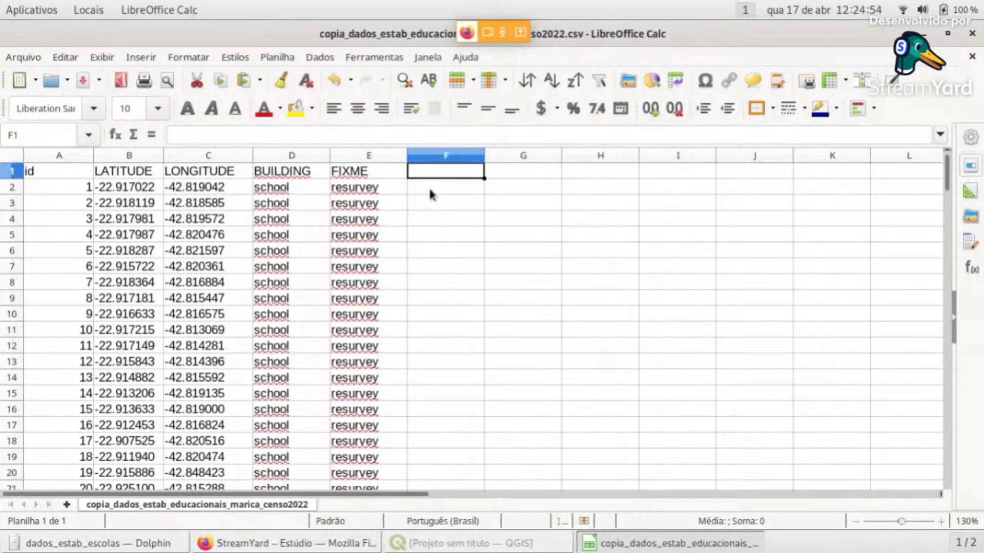
type("SOURCE")
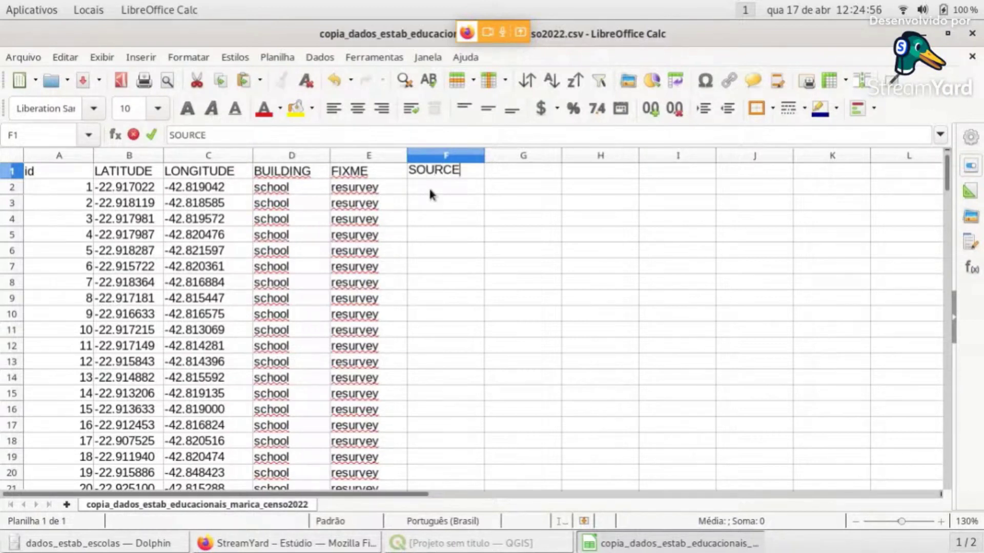
key("Return")
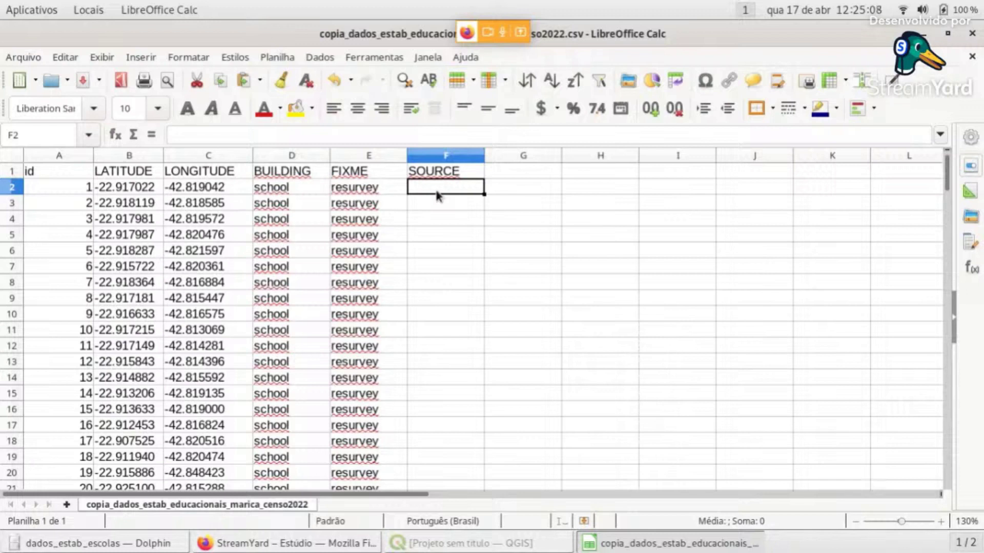
type("IBGE")
key("Return")
key("shift+Up")
key("ctrl+d")
Fill the value IBGE down the SOURCE column to cell F149
left_click(436, 193)
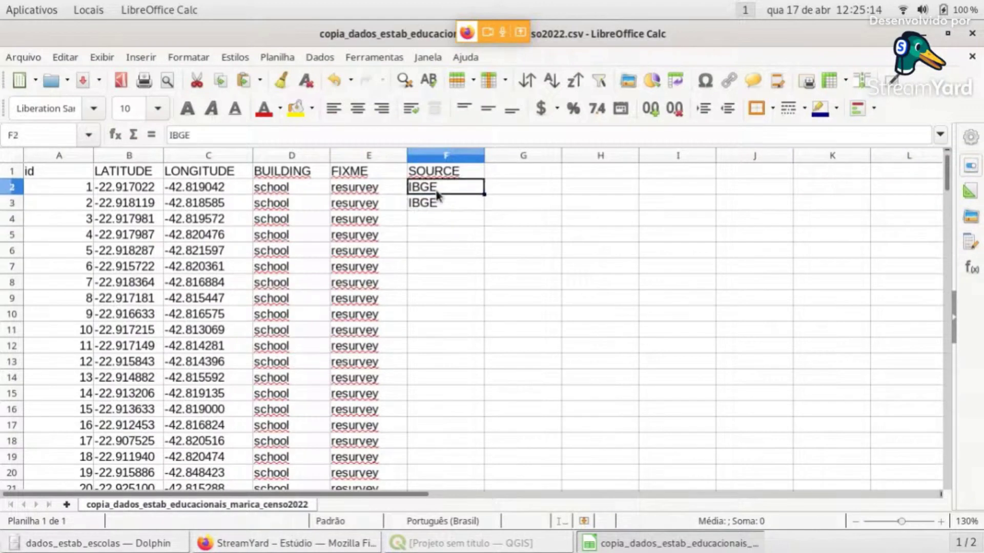
key("shift+Down")
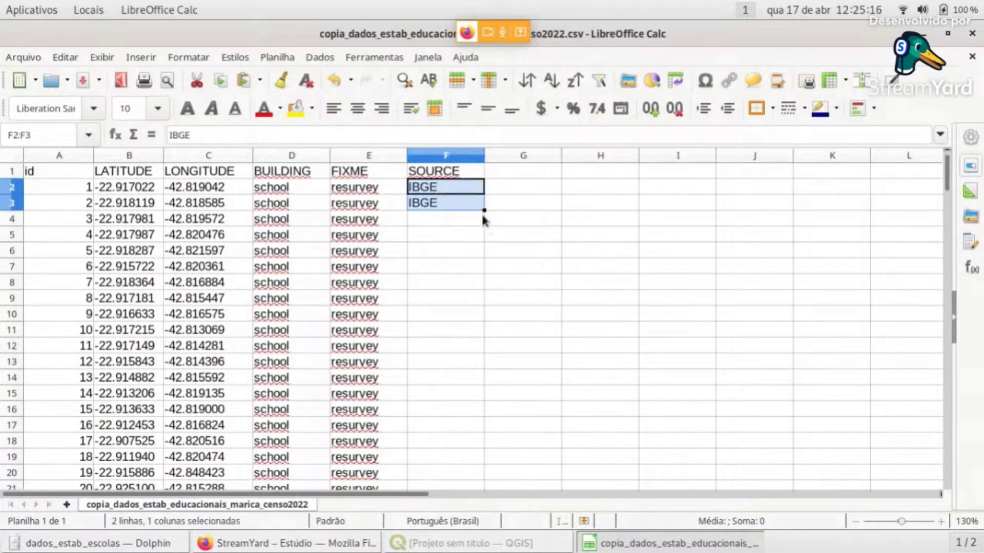
left_click_drag(482, 209, 454, 323)
left_click(517, 316)
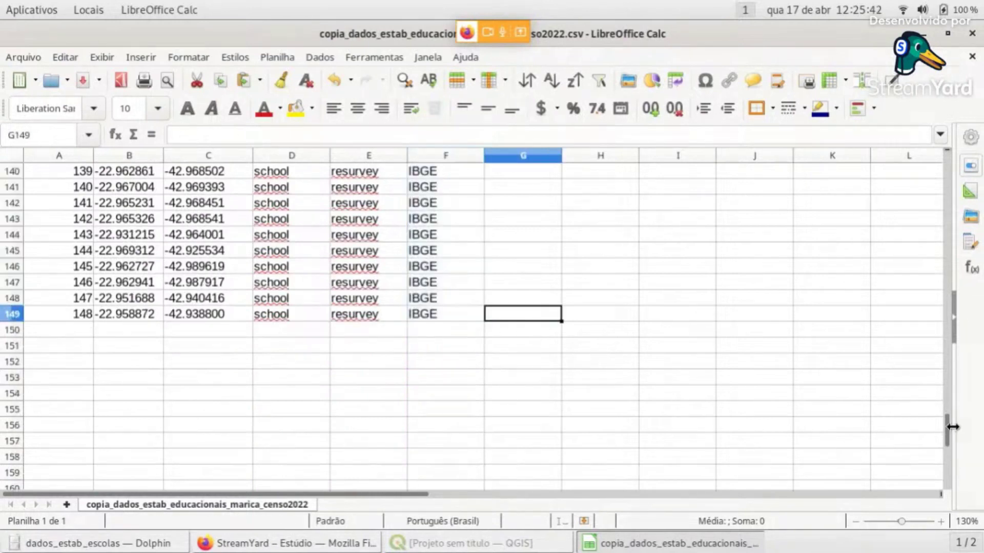
left_click_drag(949, 431, 950, 168)
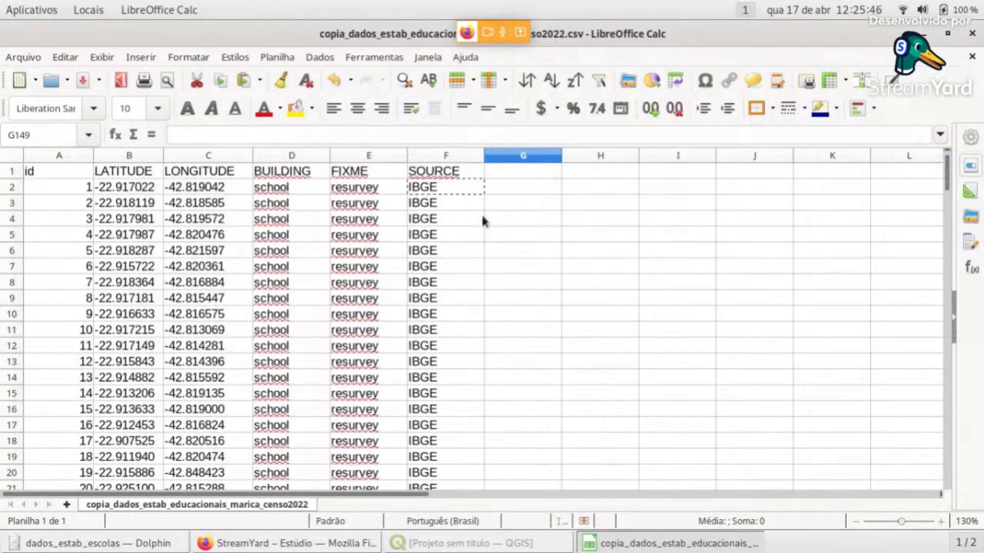
Add the header CIDADE in cell G1 and enter Maricá in G2 and G3
left_click(521, 169)
key("Escape")
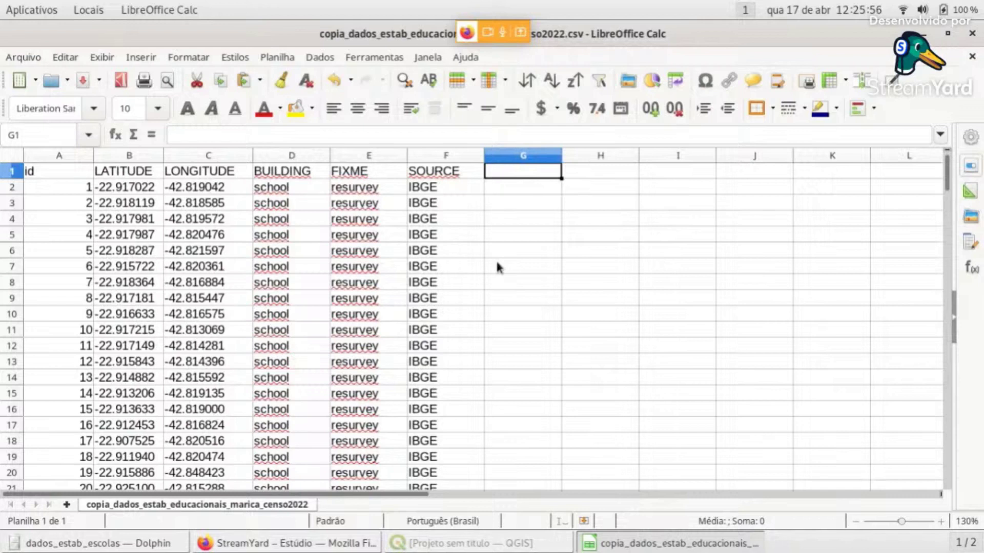
type("CIDADE")
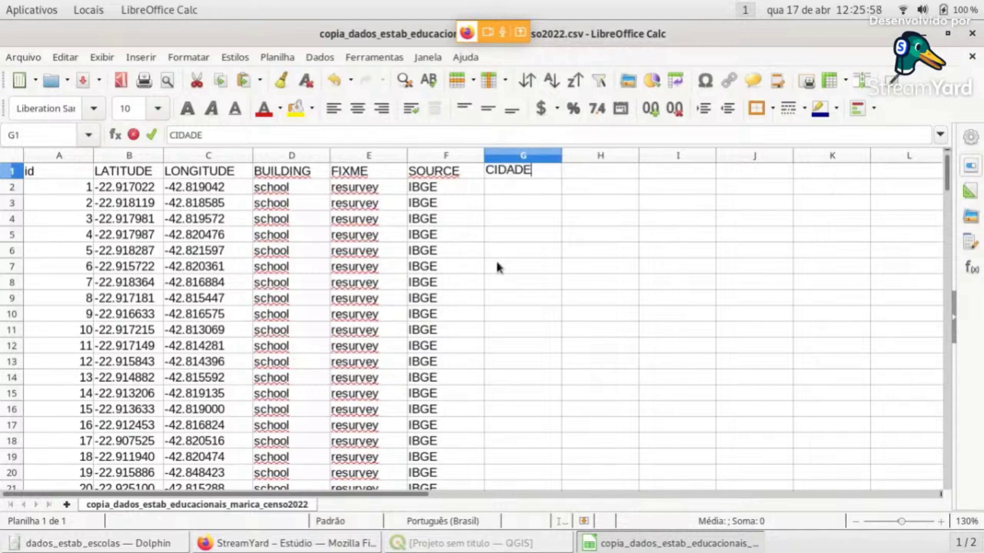
key("Return")
type("Maric")
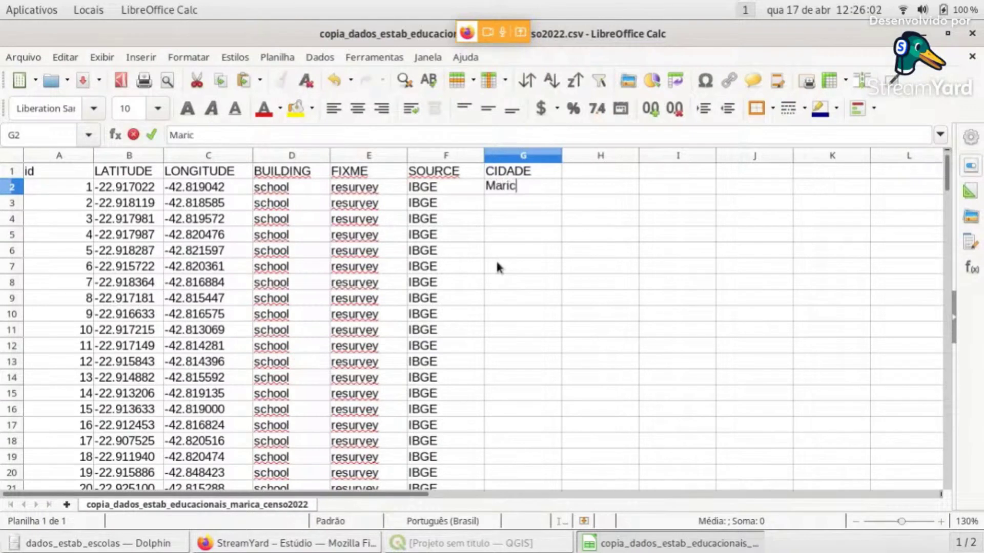
type("á")
key("Return")
key("Up")
key("ctrl+c")
key("Down")
key("ctrl+v")
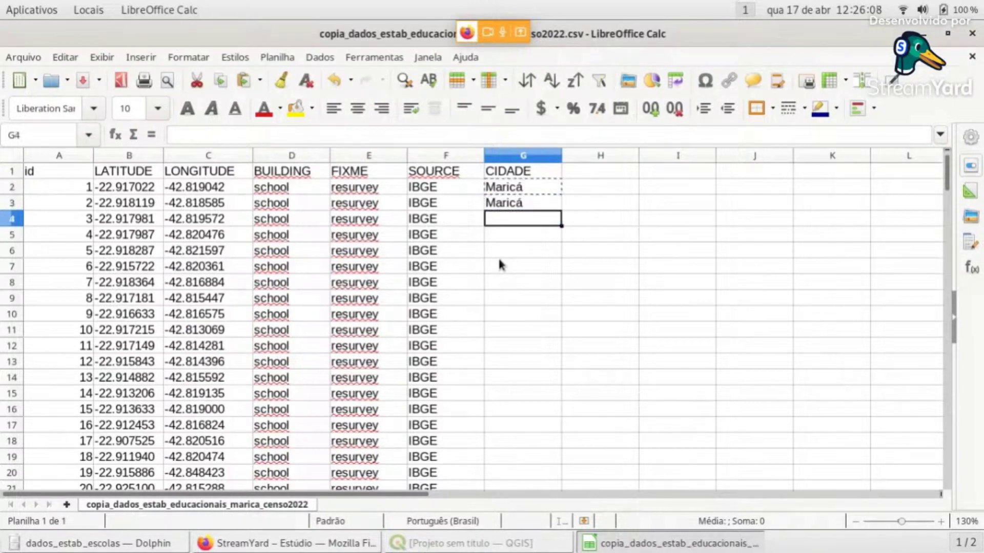
Fill the value Maricá down the CIDADE column to cell G149
key("shift+Up")
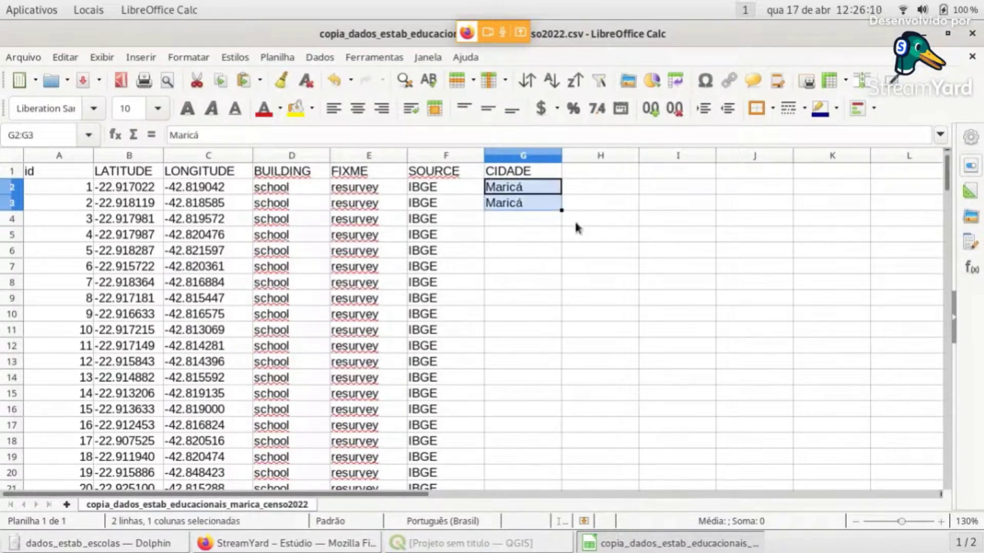
left_click_drag(561, 210, 547, 272)
left_click(584, 269)
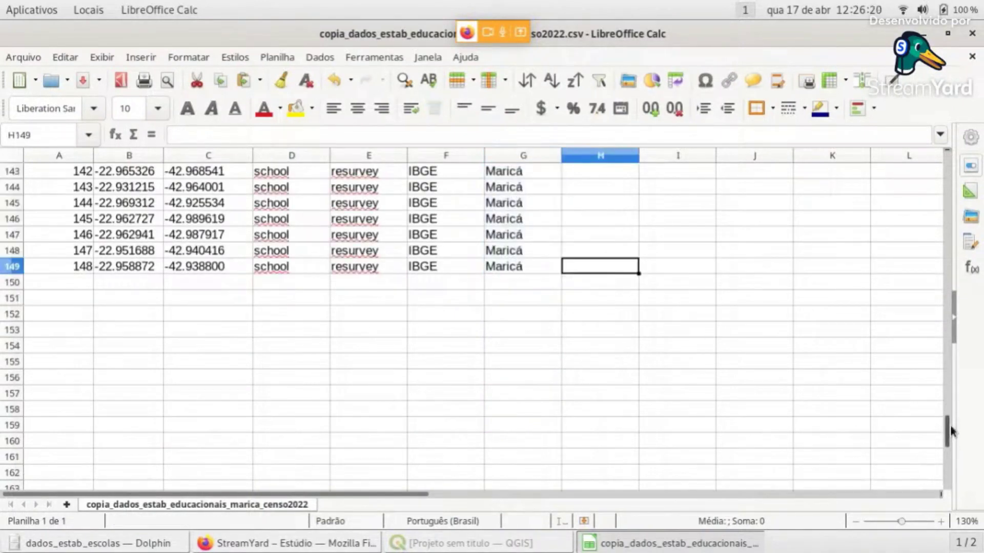
left_click_drag(945, 433, 923, 169)
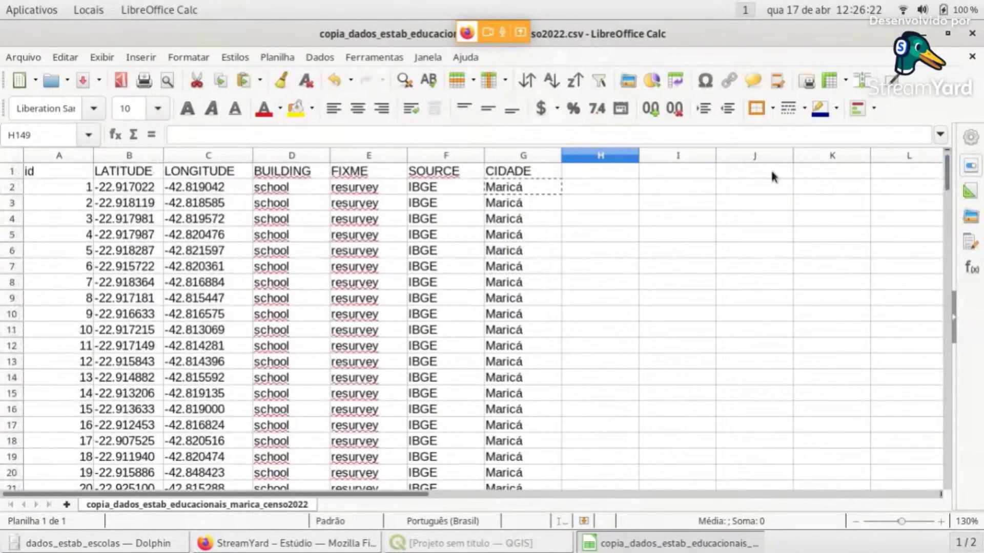
Add the header ESTADO in cell H1 and enter Rio de Janeiro as its first value in H2
left_click(590, 176)
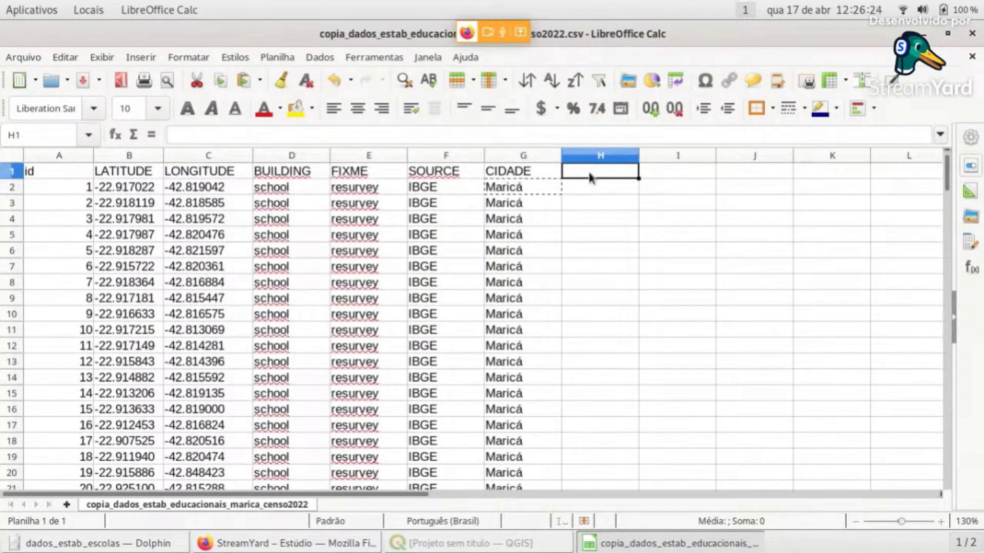
type("ESTADO")
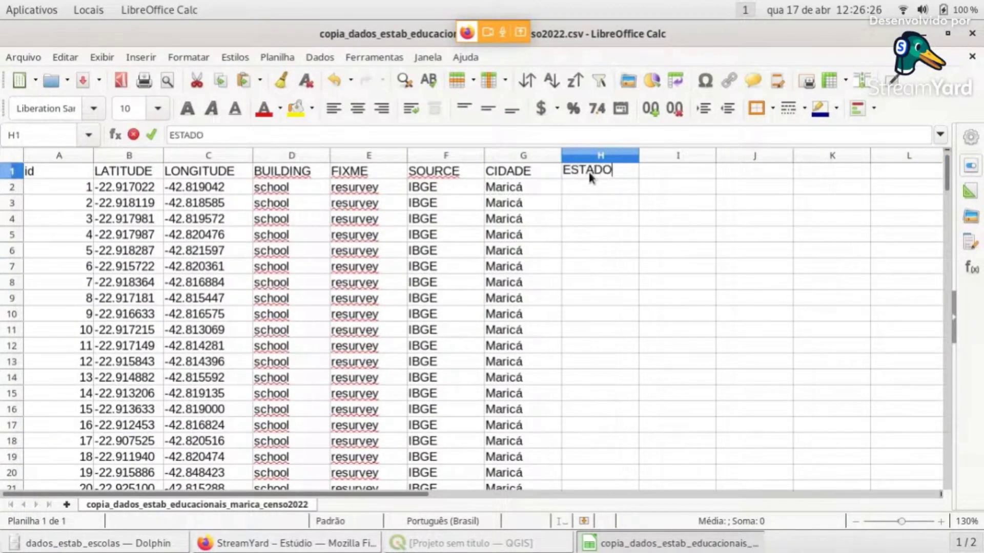
key("Return")
type("Rio ")
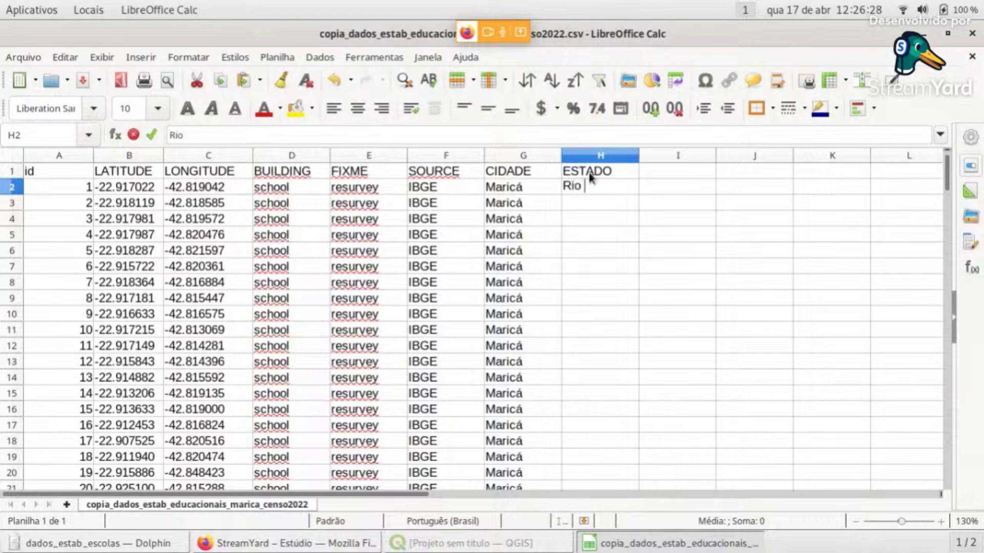
type("de Janeiro")
key("Return")
key("Up")
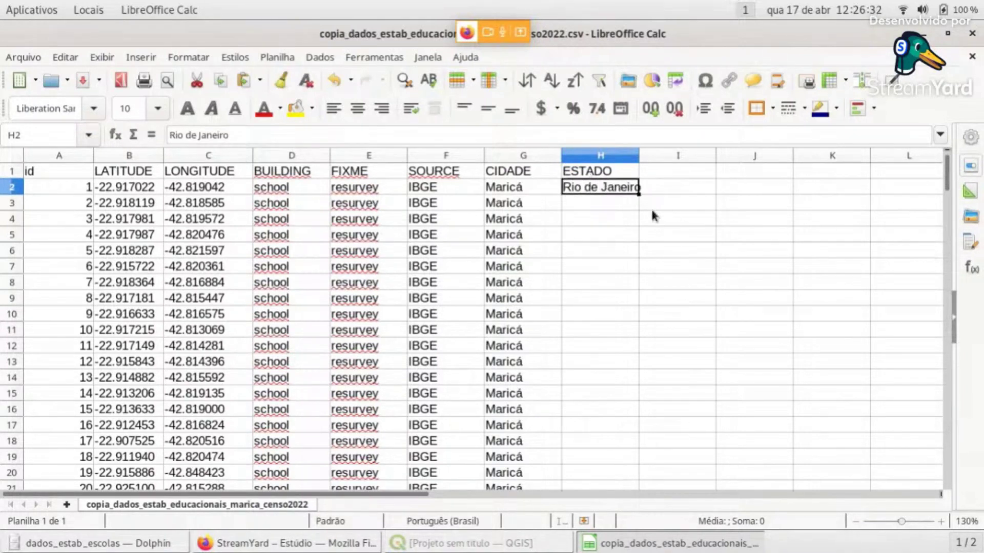
Fill Rio de Janeiro down the ESTADO column to H149 and widen the column to fit the text
left_click_drag(639, 193, 610, 415)
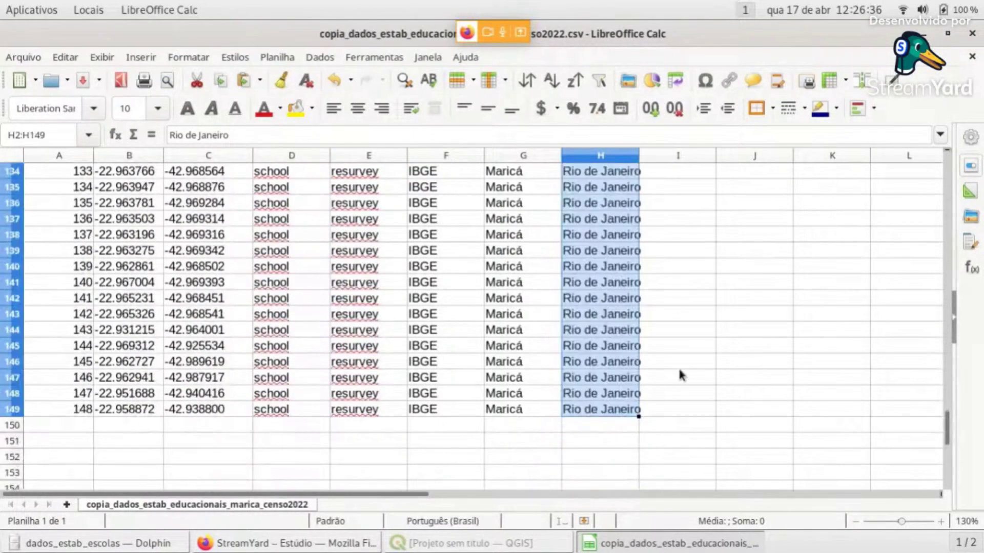
left_click(682, 364)
left_click_drag(950, 444, 948, 164)
left_click_drag(638, 152, 653, 153)
Add the header PAIS in cell I1 and enter Brasil as its first value in I2
left_click(663, 176)
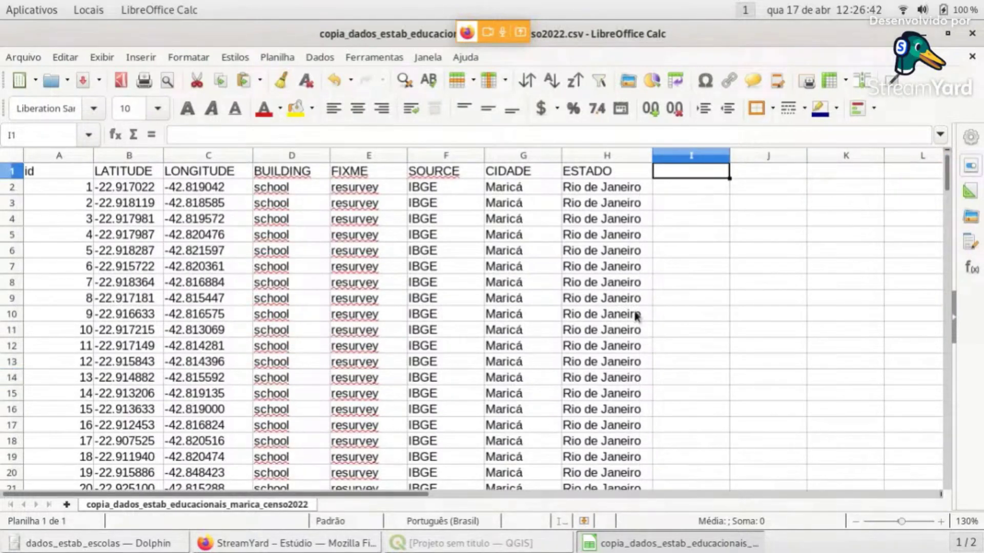
type("Pais")
key("BackSpace")
key("BackSpace")
key("BackSpace")
type("AIS")
key("Return")
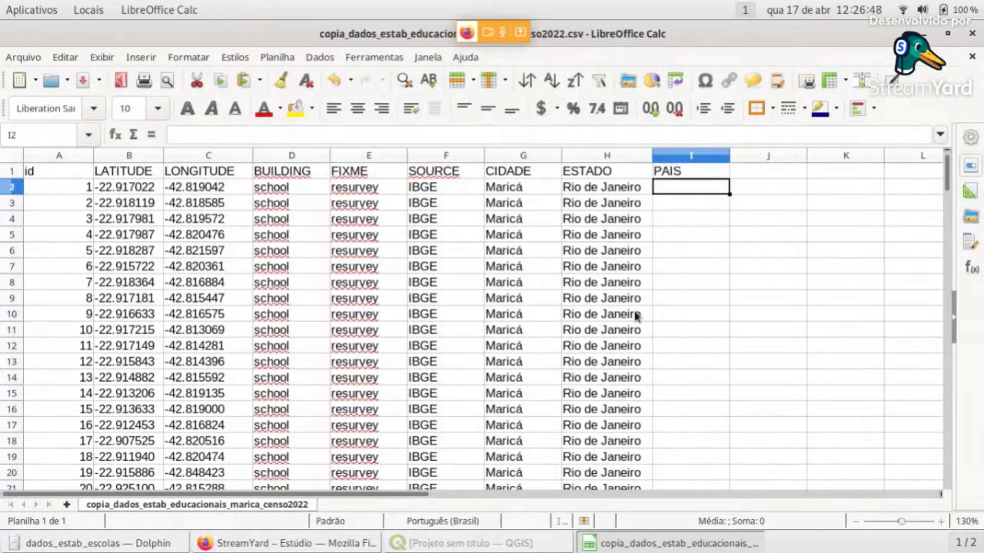
key("Up")
key("Down")
type("Brasil")
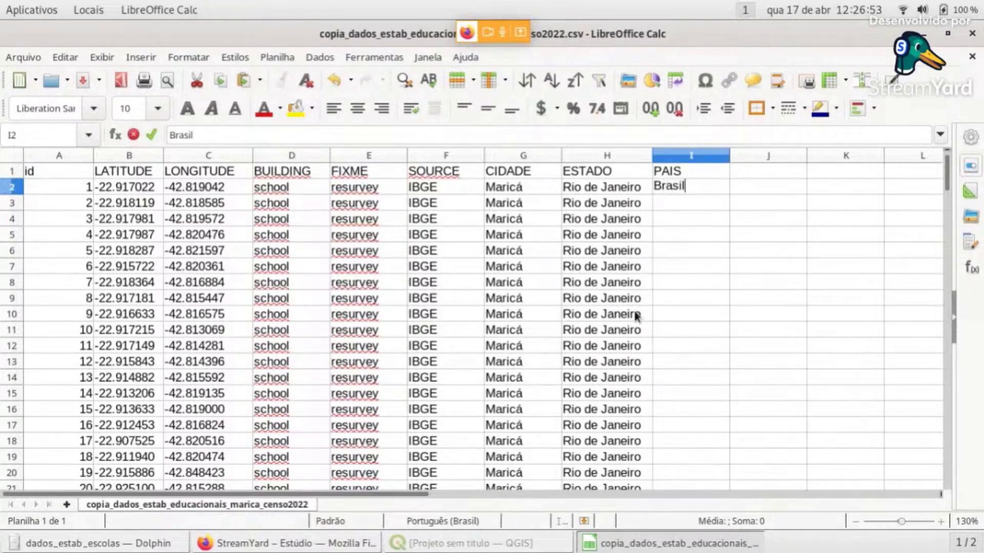
key("Return")
key("Up")
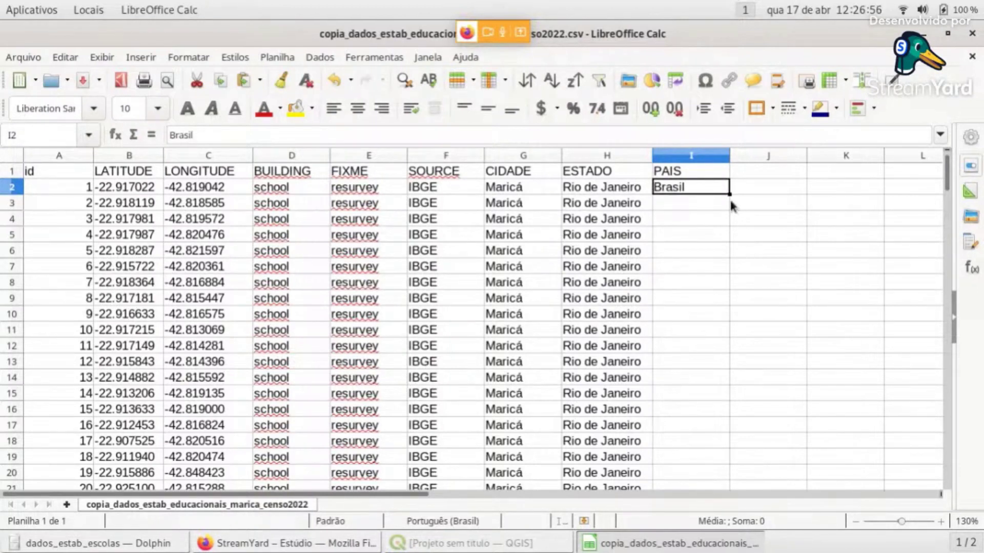
Fill the value Brasil down the PAIS column to I149 and narrow the id column
left_click_drag(729, 194, 731, 237)
left_click(771, 277)
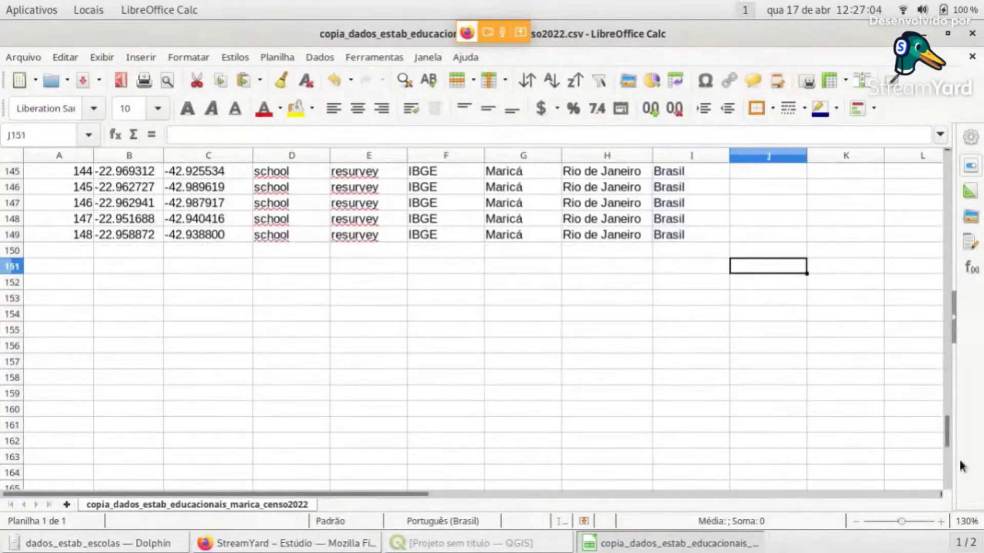
left_click_drag(948, 443, 949, 176)
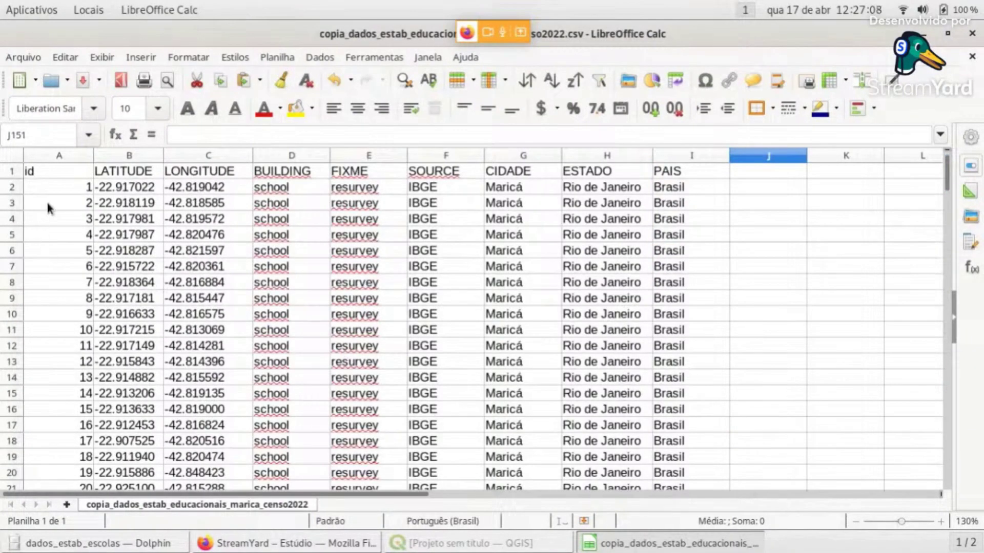
left_click_drag(92, 155, 50, 155)
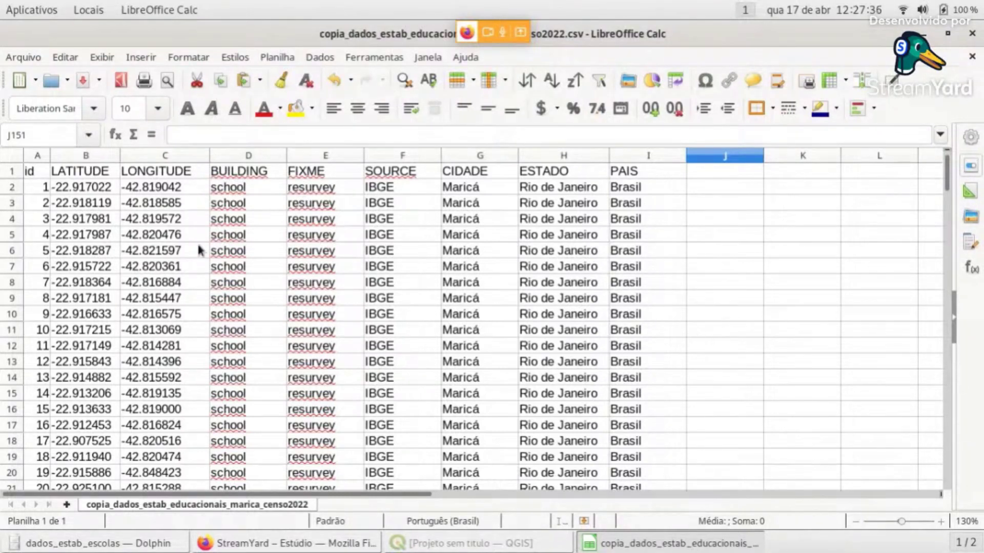
Save the sheet as dados_estab_educacionais_marica_censo2022_.csv in Texto CSV format in the dados_estab_escolas folder, and close the spreadsheet
left_click(82, 80)
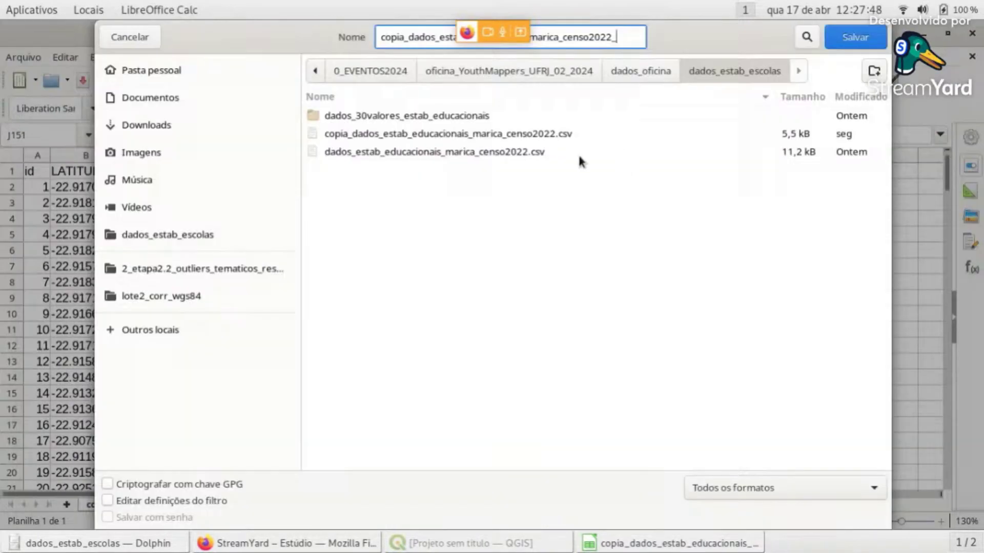
left_click(539, 153)
left_click(583, 38)
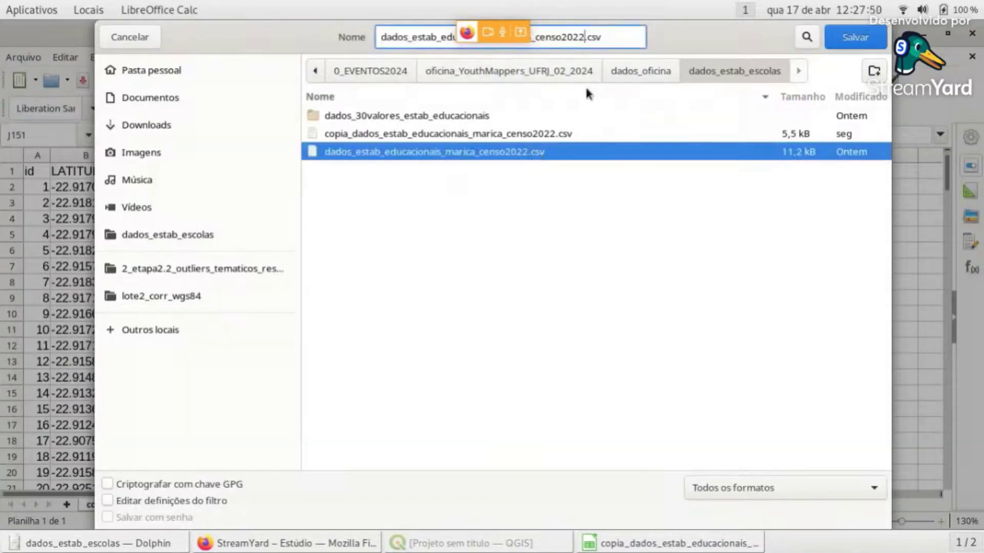
type("_")
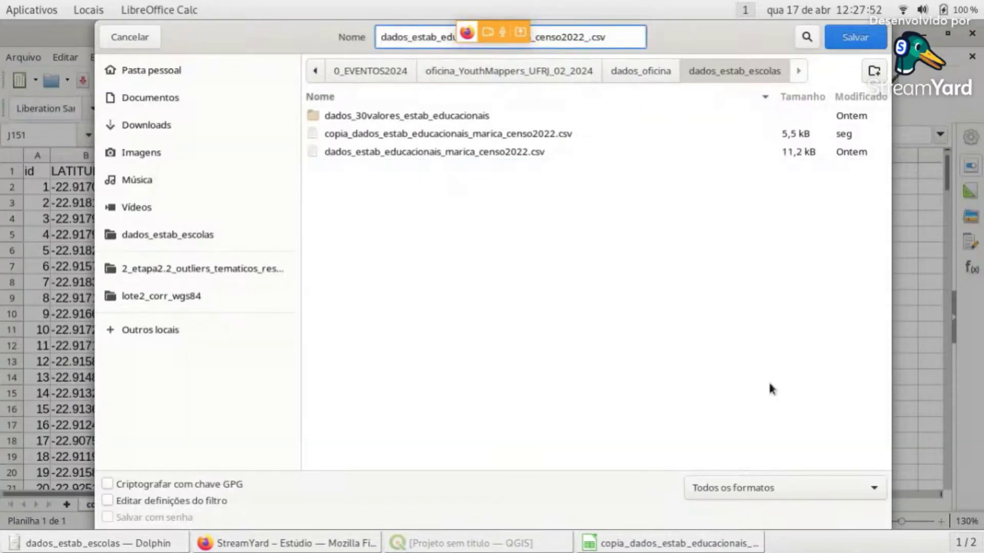
left_click(819, 498)
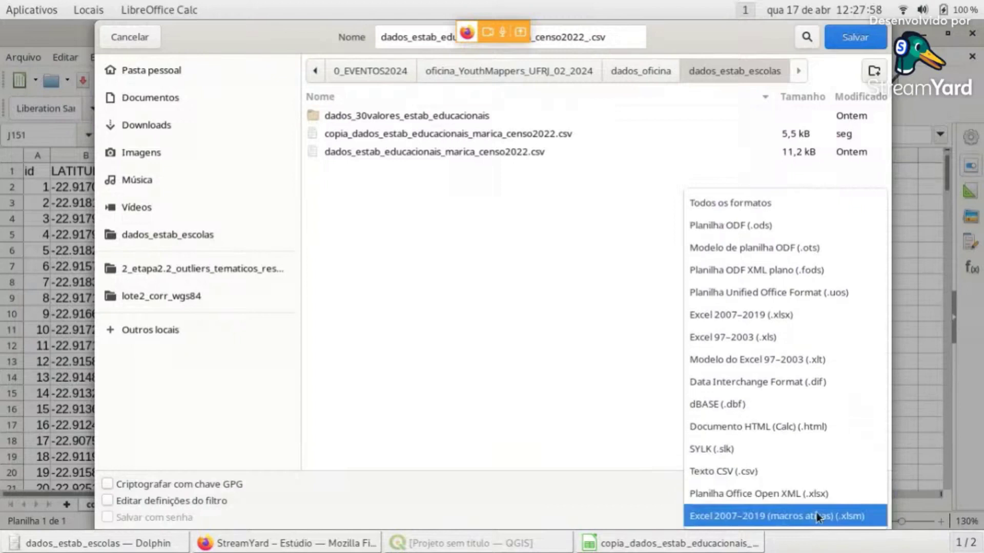
left_click(805, 473)
left_click(866, 37)
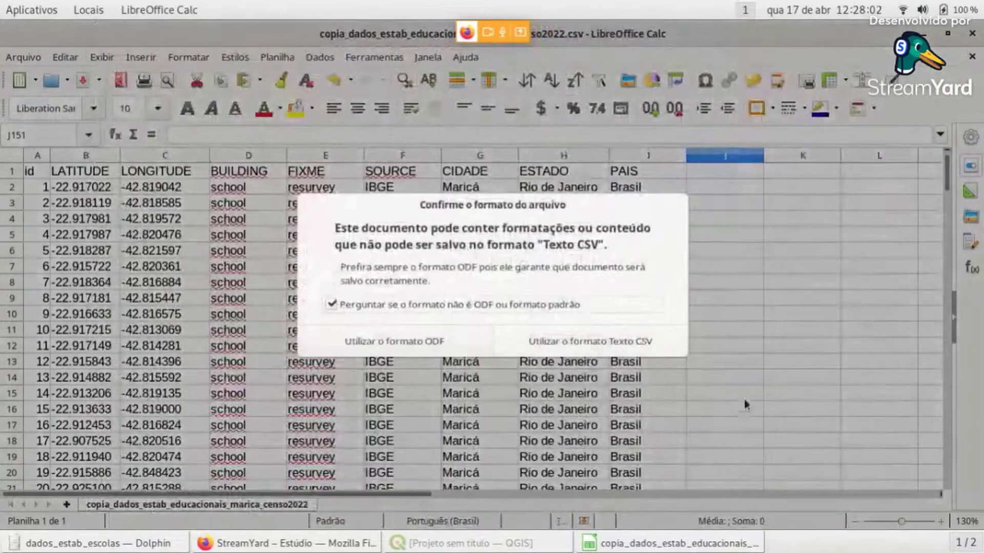
left_click(669, 344)
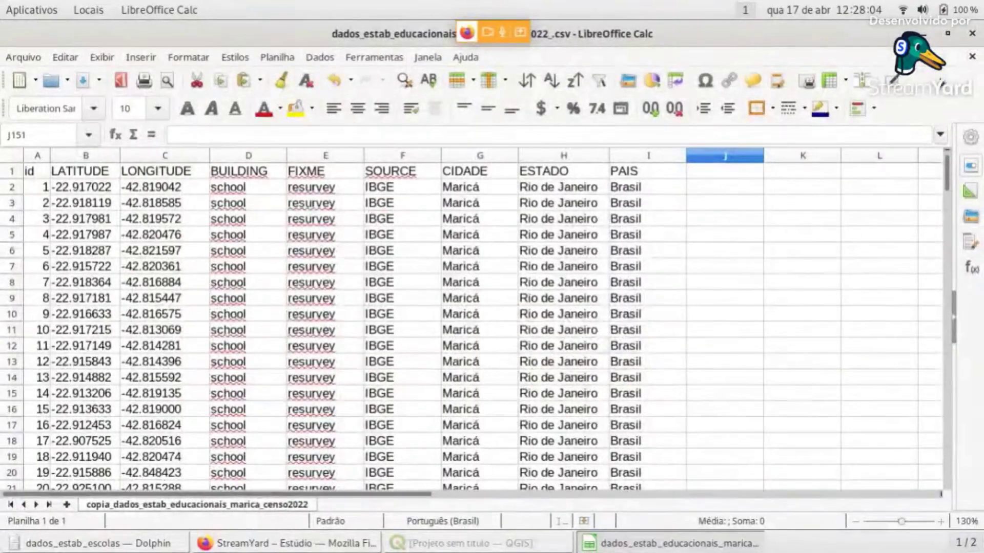
key("ctrl+q")
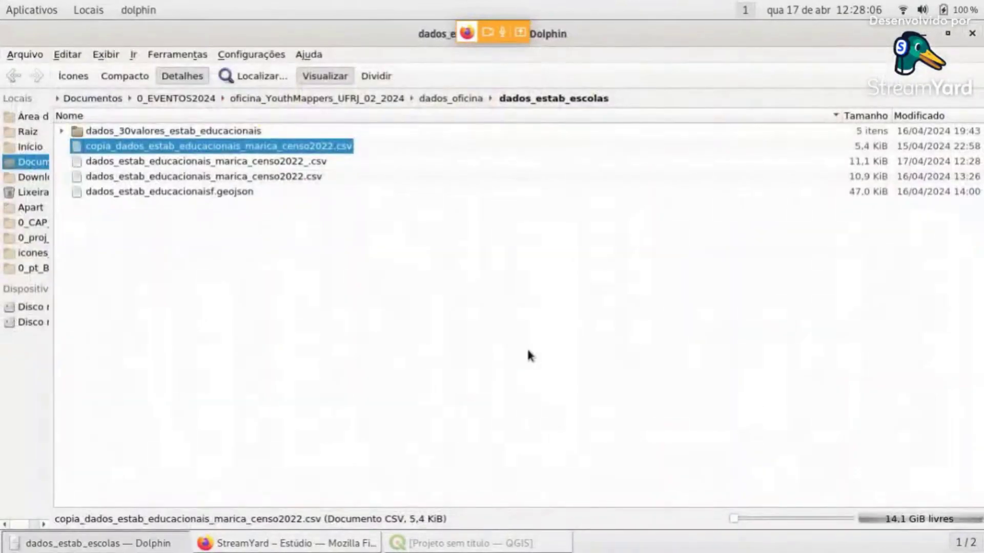
left_click(530, 355)
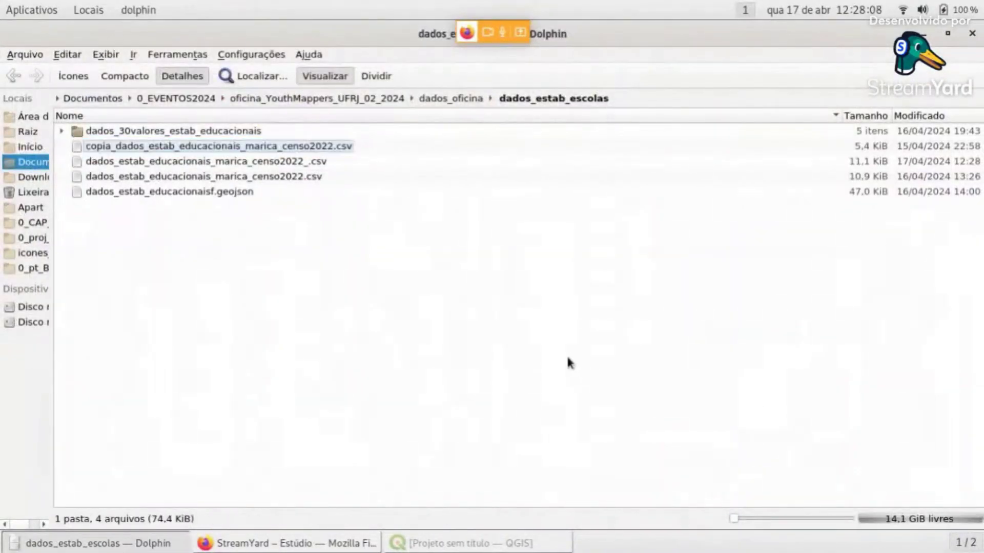
Switch to QGIS and look up the MMQGIS plugin in the plugin manager to check its installation and details
left_click(543, 545)
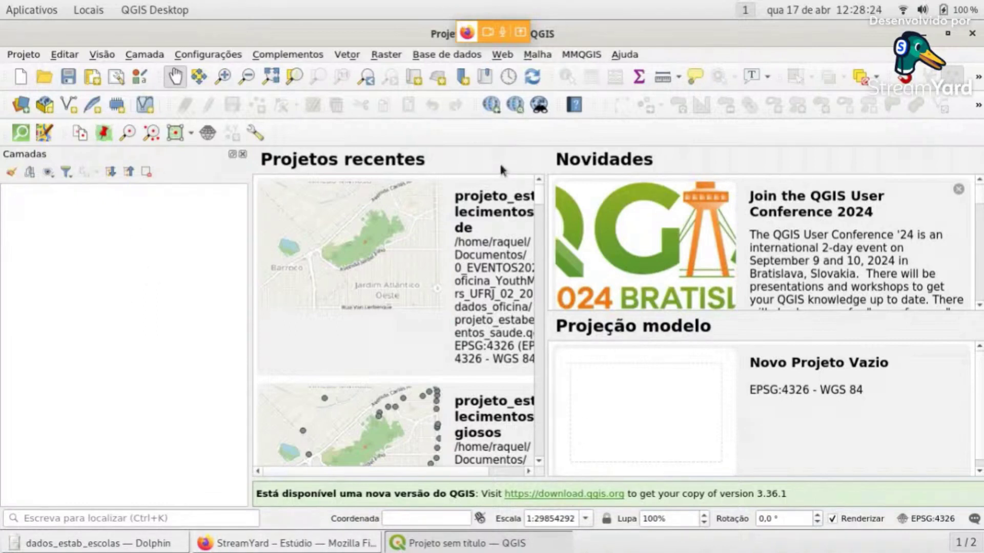
left_click(305, 57)
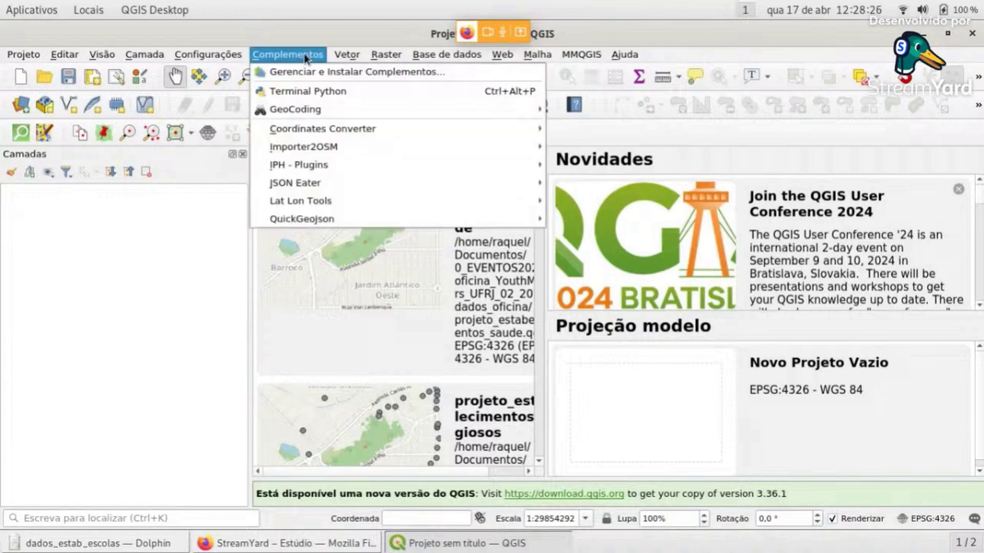
left_click(343, 76)
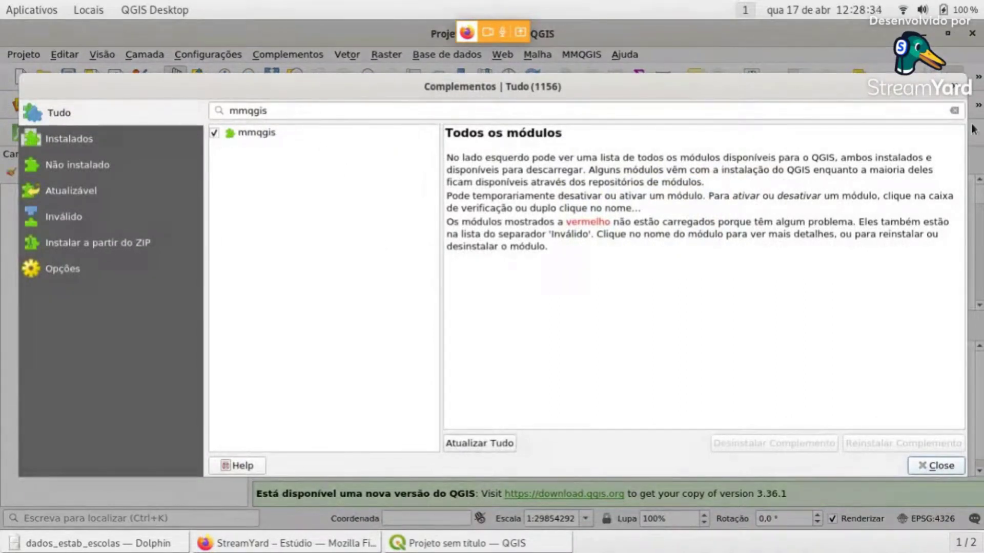
left_click(954, 110)
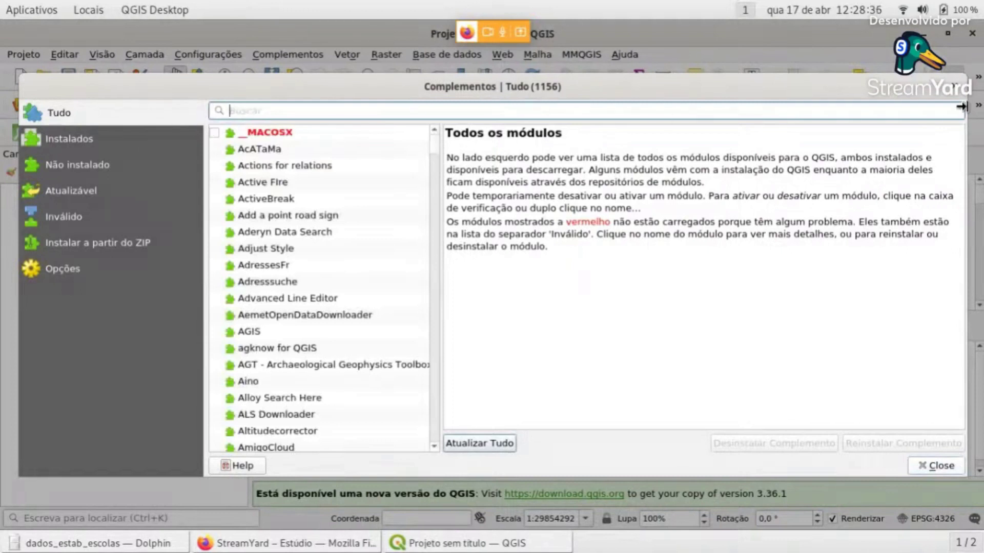
left_click(953, 86)
left_click(299, 56)
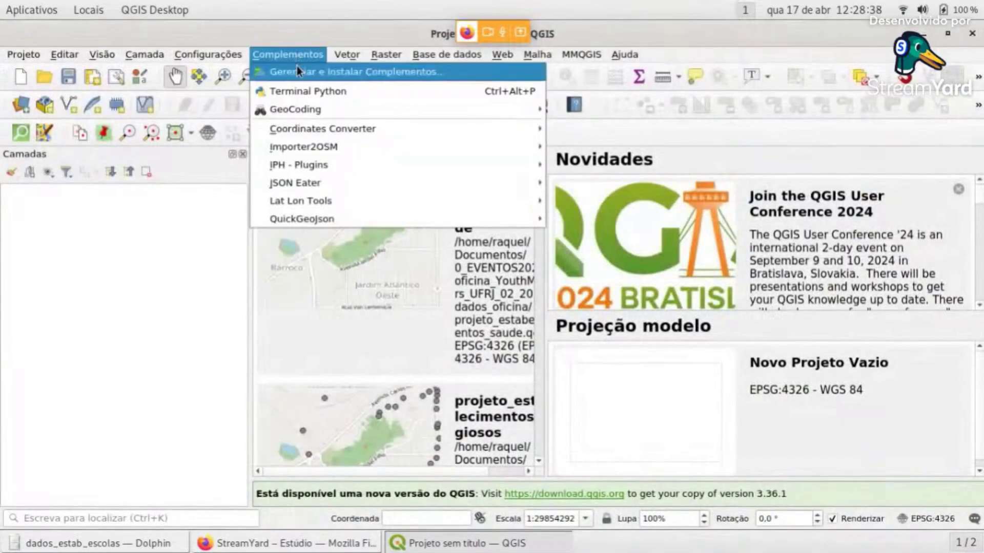
left_click(297, 71)
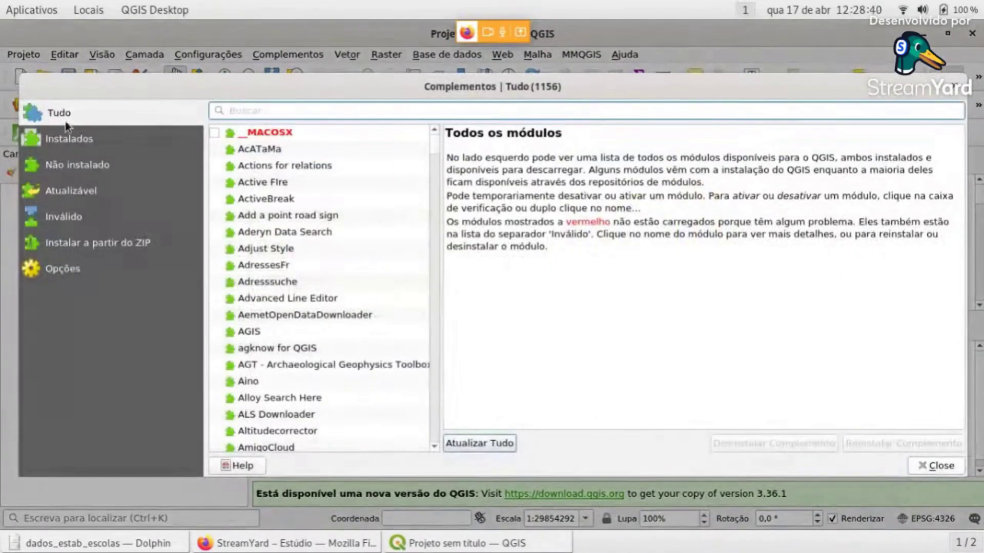
type("M")
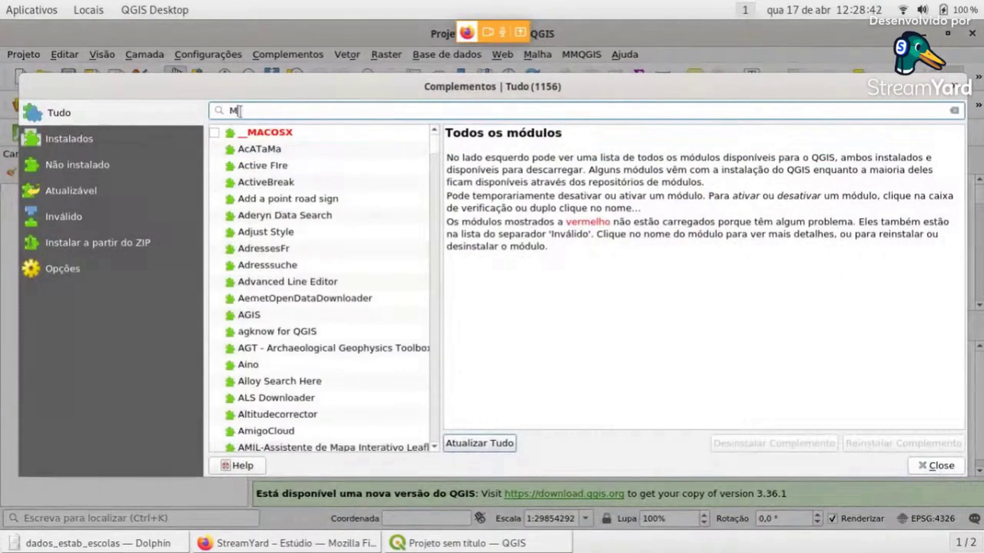
type("MQGIS")
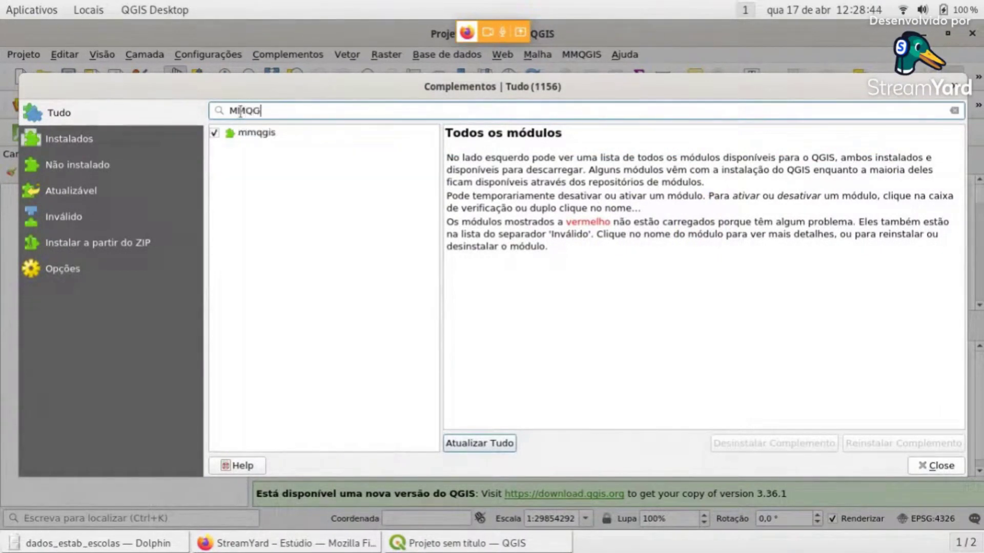
left_click(281, 136)
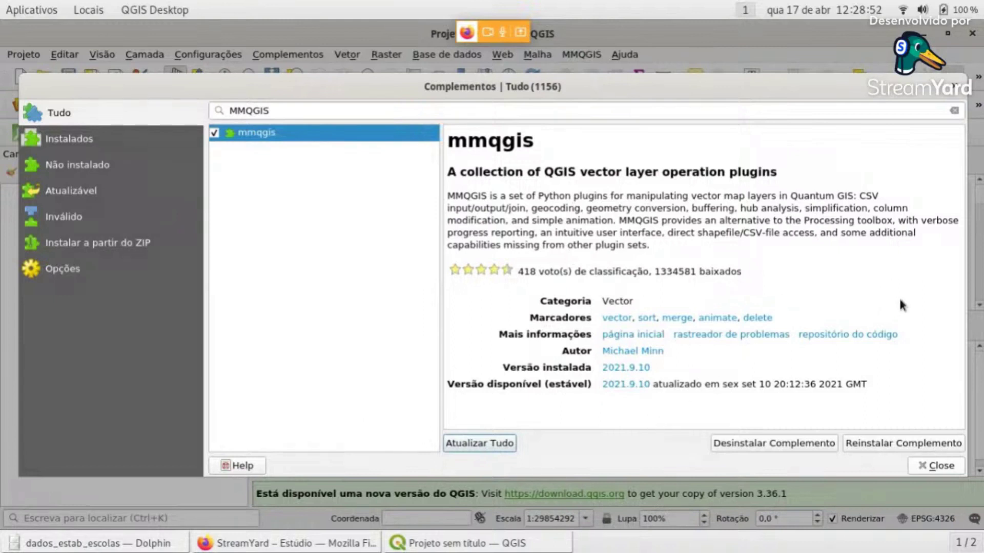
left_click(956, 87)
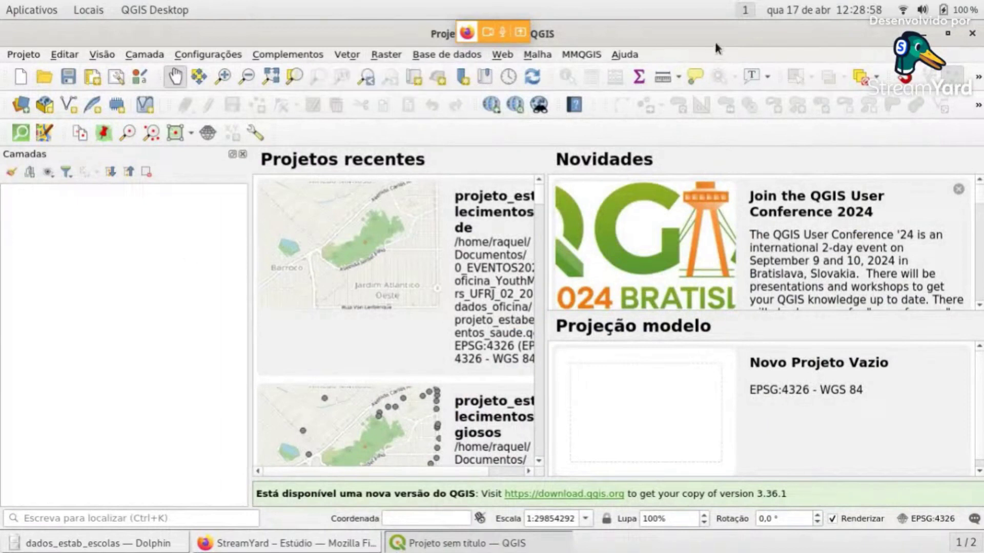
Start MMQGIS's Geometry Import from CSV File with dados_estab_educacionais_marica_censo2022_.csv from the dados_estab_escolas folder as input
left_click(584, 55)
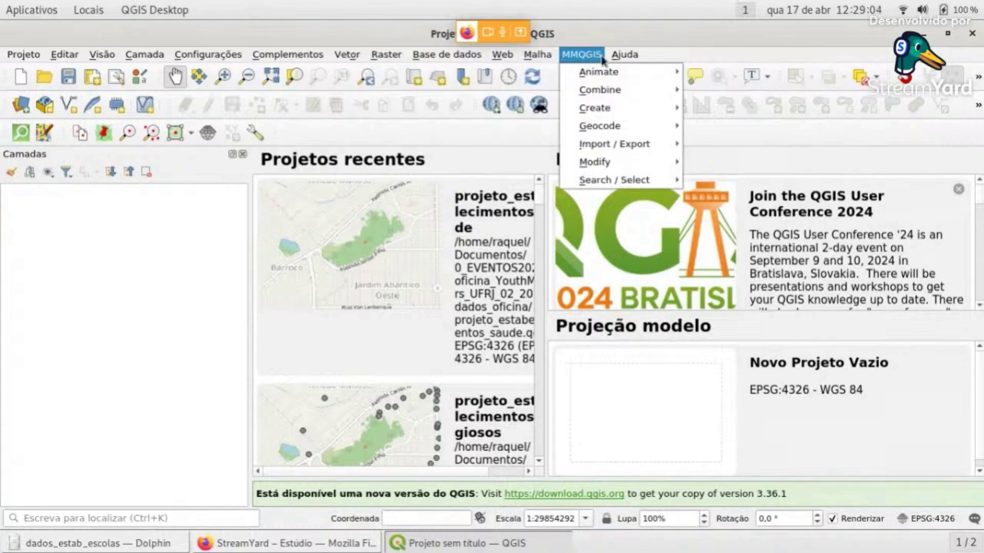
mouse_move(594, 65)
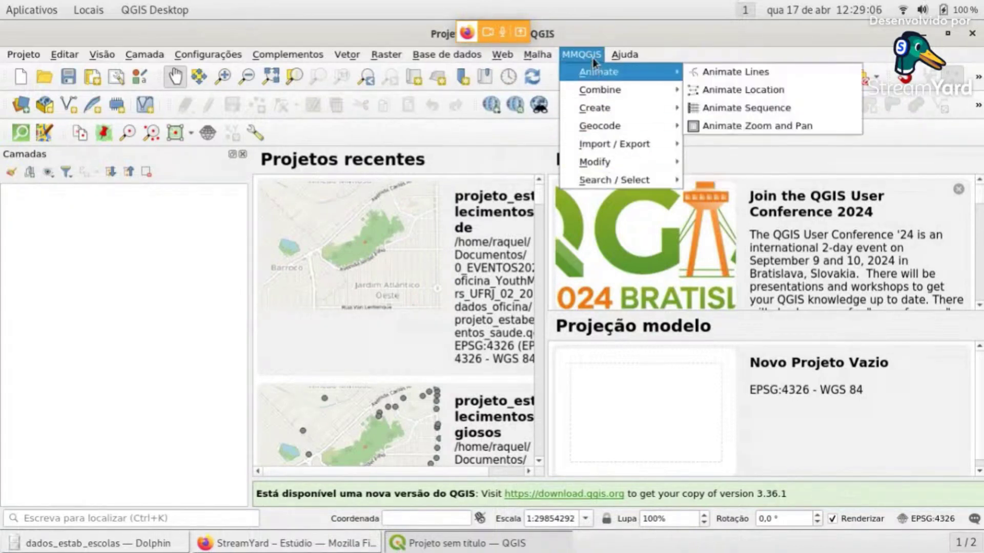
mouse_move(615, 149)
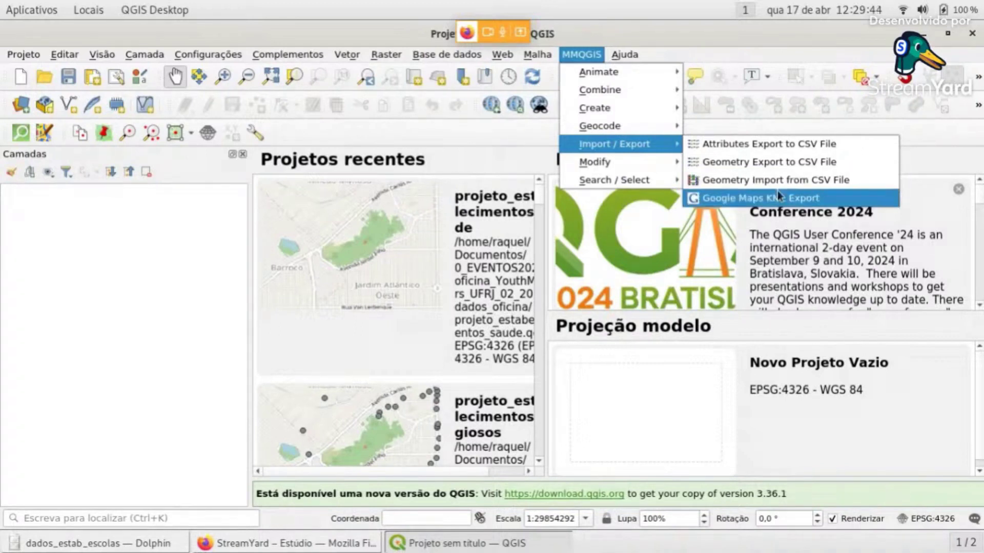
left_click(795, 182)
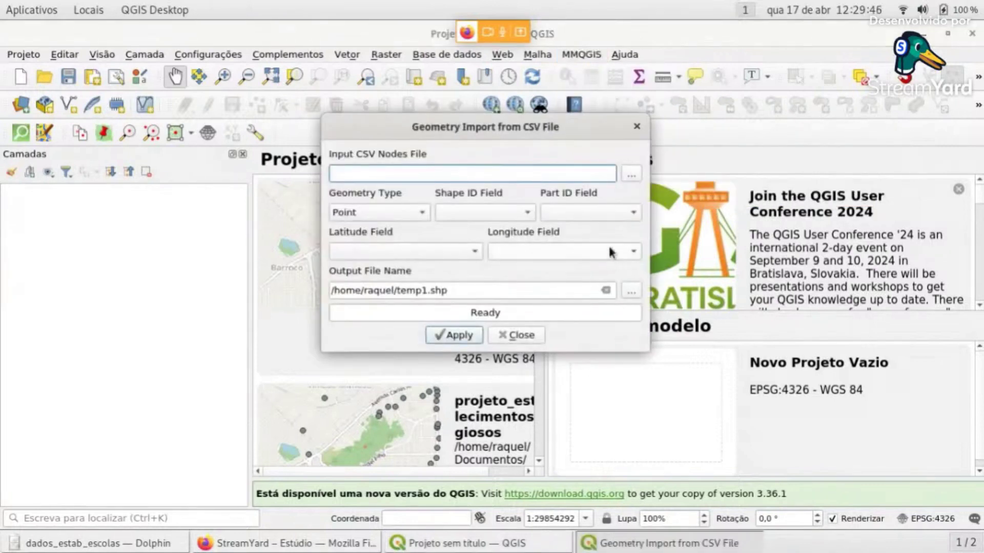
left_click(629, 175)
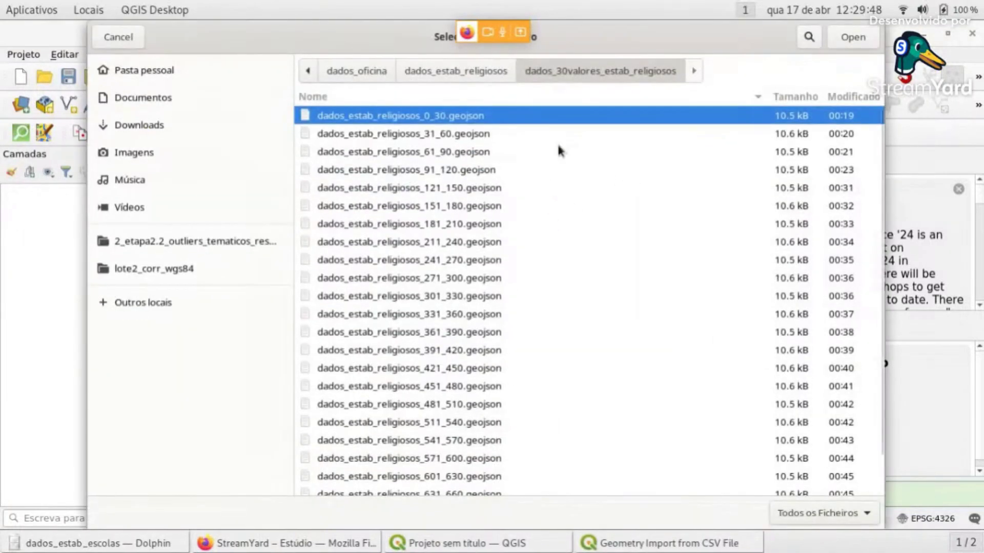
left_click(362, 75)
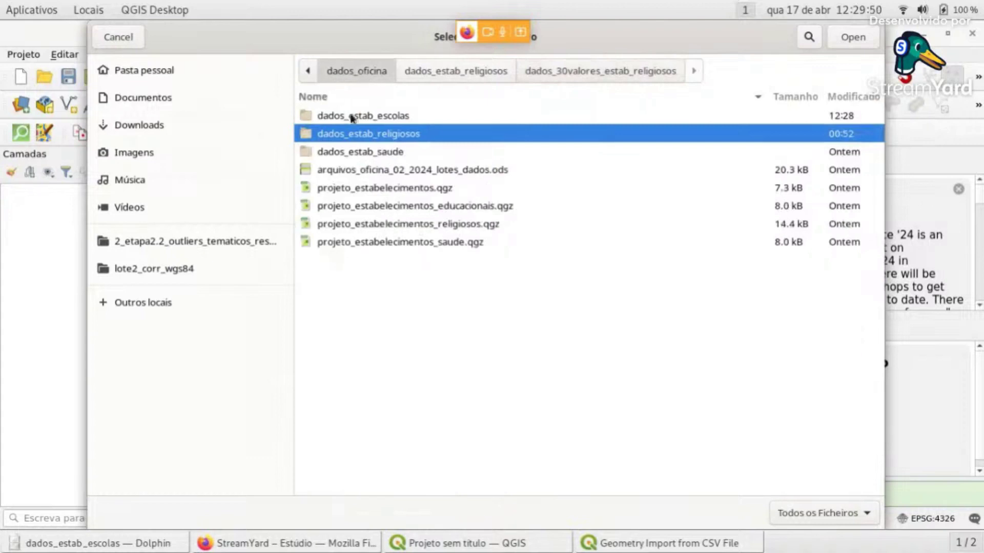
left_click(367, 120)
double_click(367, 121)
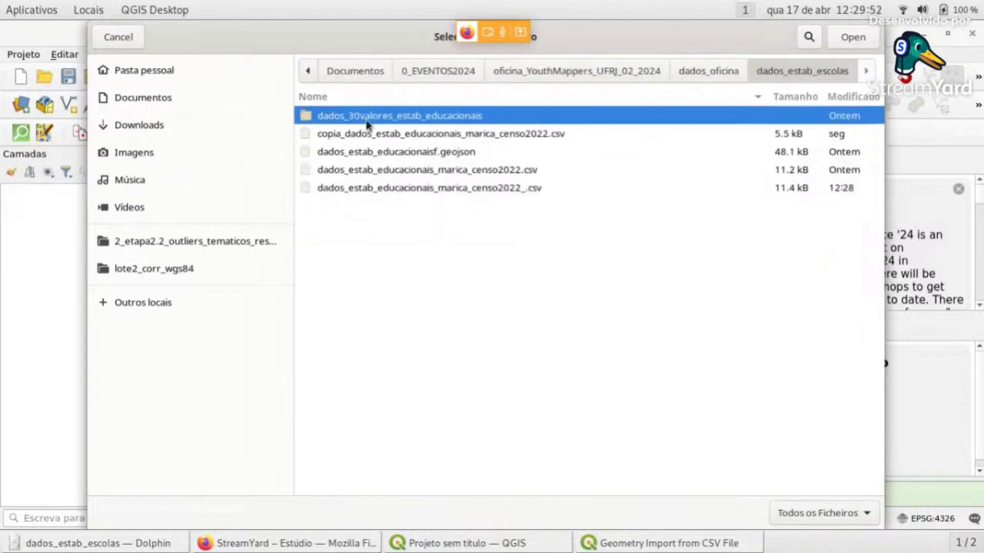
left_click(515, 194)
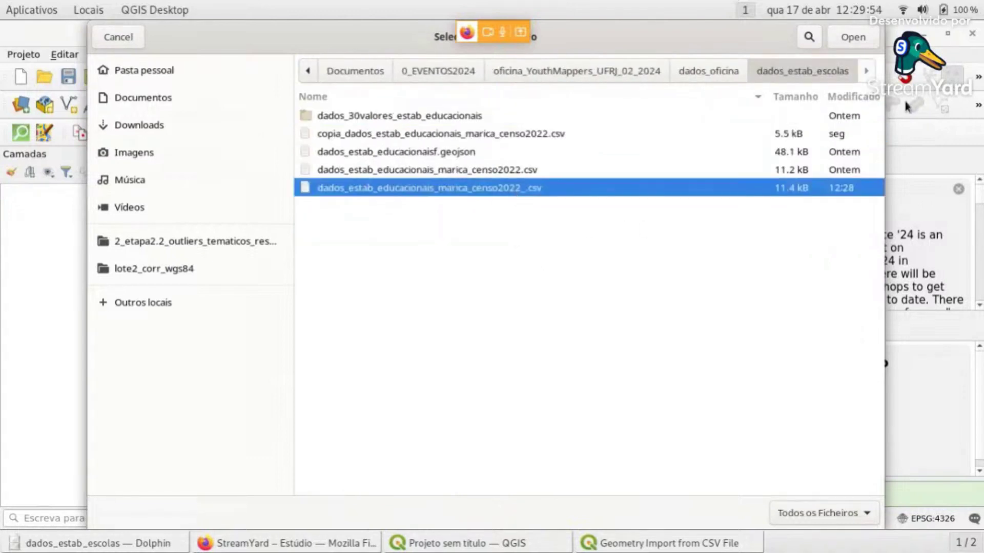
left_click(854, 37)
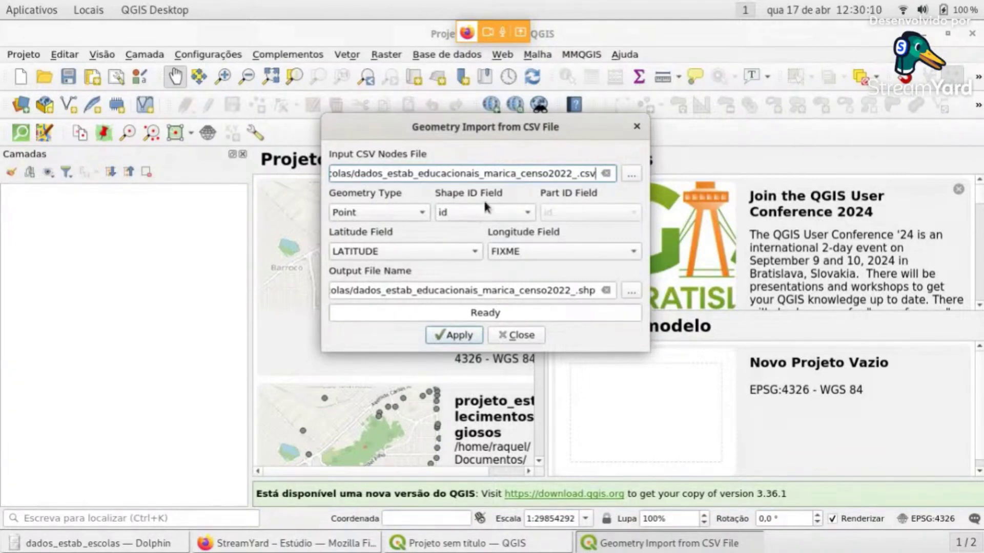
Set the import's longitude field to LONGITUDE, keeping id as the shape ID field
left_click(519, 215)
left_click(531, 215)
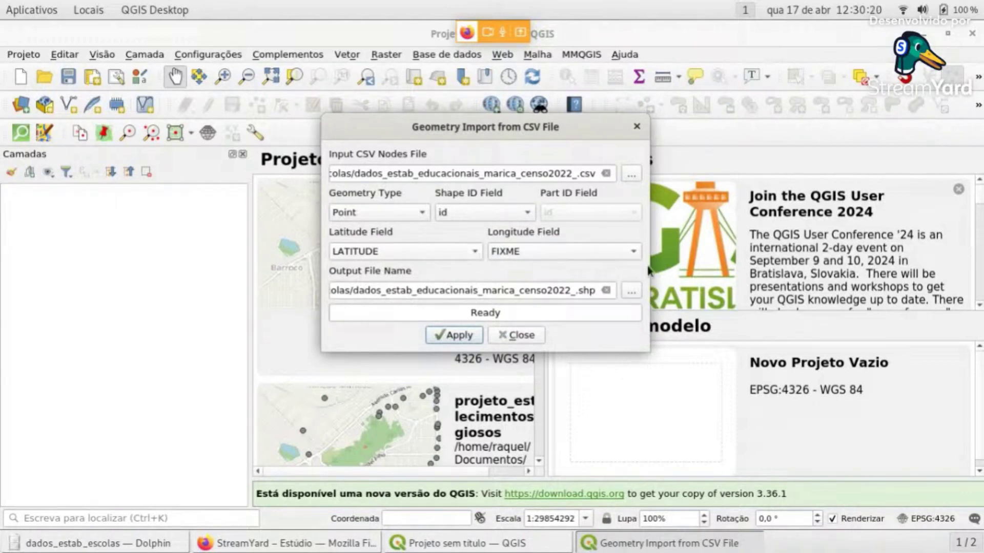
left_click(633, 253)
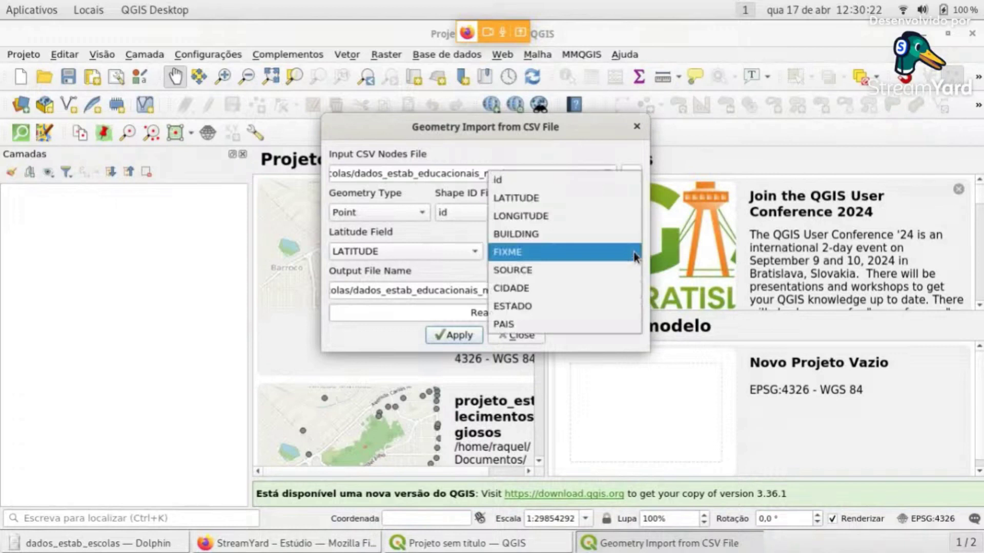
left_click(604, 216)
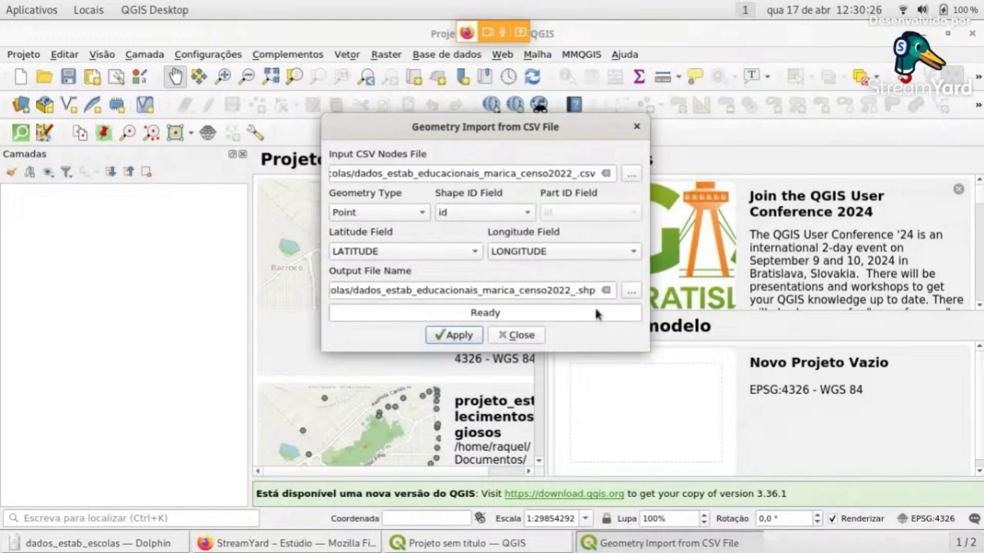
Choose GeoJSON as the import's output format, keeping the dados_estab_escolas folder as the destination
left_click(630, 290)
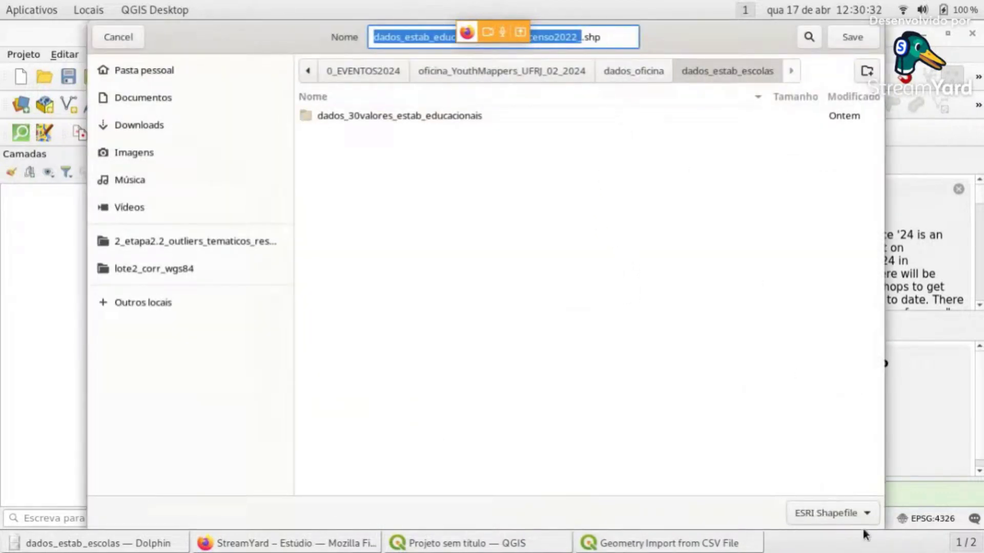
left_click(859, 510)
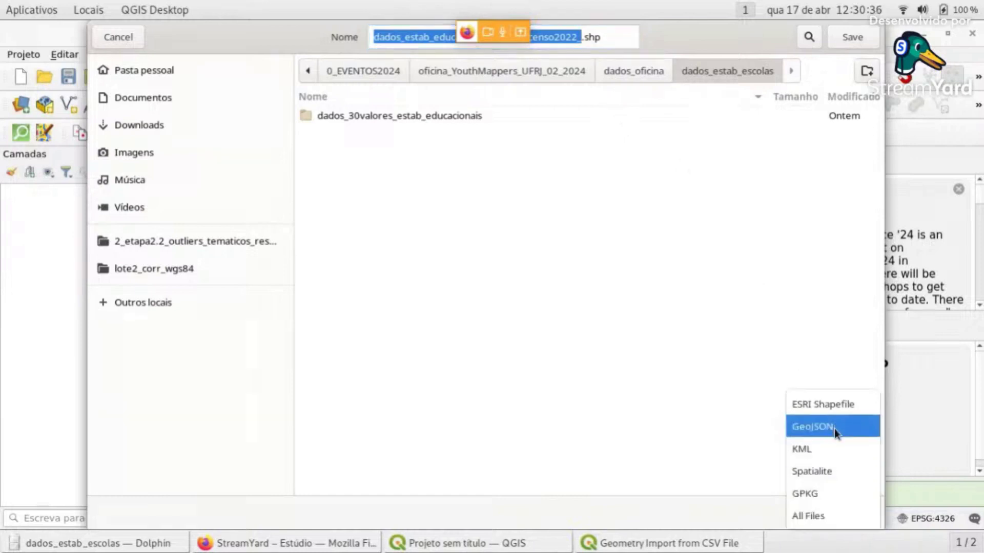
left_click(834, 429)
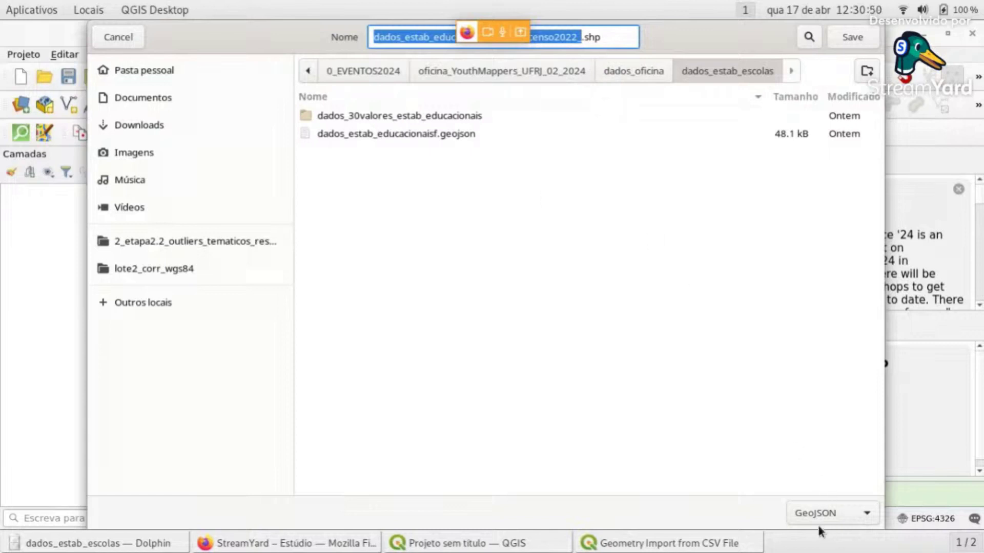
Name the output dados_estab_educacionais_marica_censo2022_.geojson, run the CSV geometry import and close the import dialog
left_click(608, 38)
key("BackSpace")
key("BackSpace")
key("BackSpace")
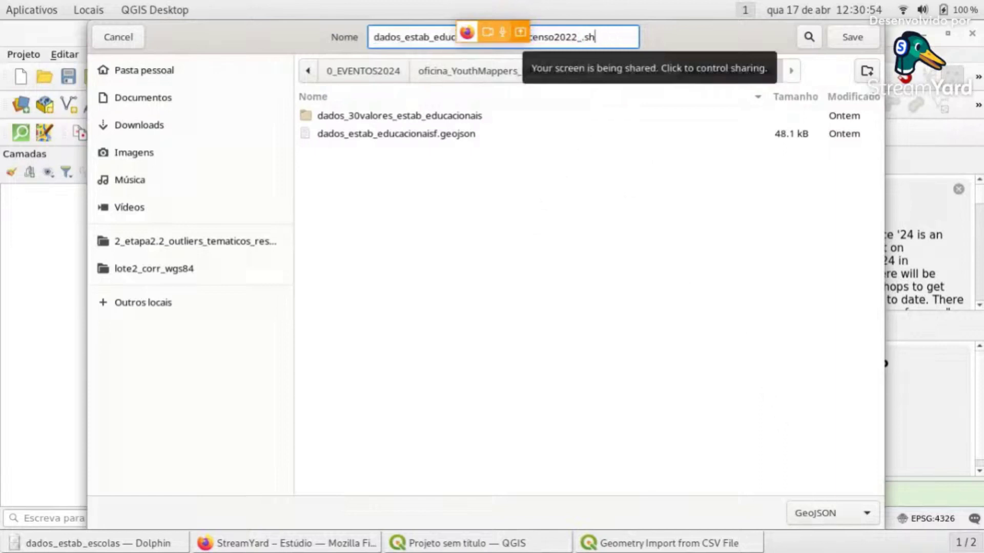
type("GEOJSON")
key("BackSpace")
key("BackSpace")
key("BackSpace")
key("BackSpace")
key("BackSpace")
key("BackSpace")
key("BackSpace")
type("geojson")
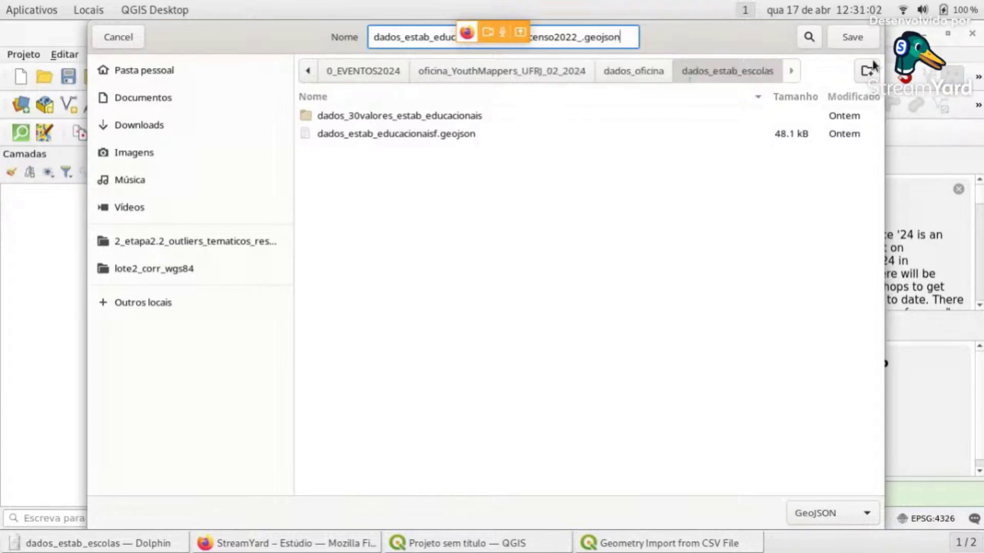
left_click(853, 36)
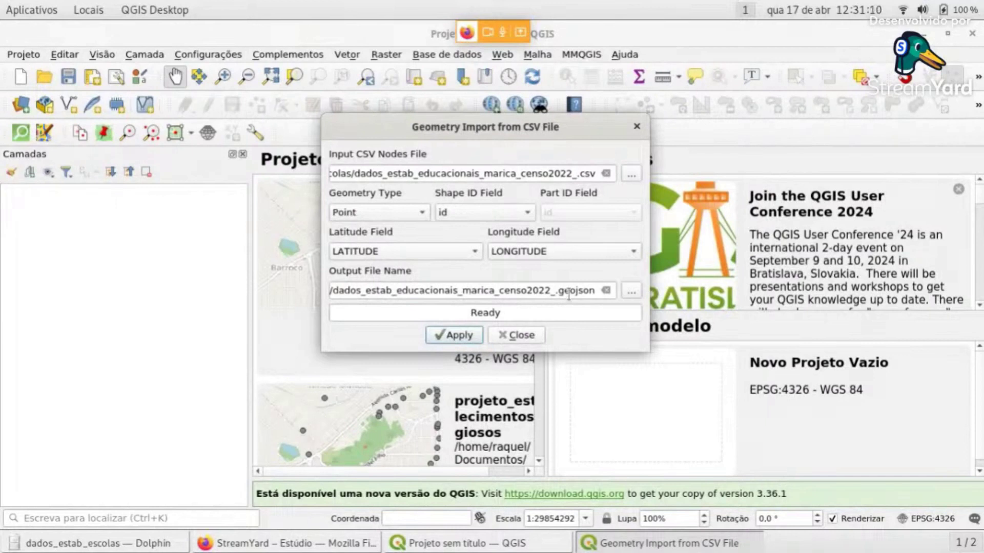
left_click(454, 337)
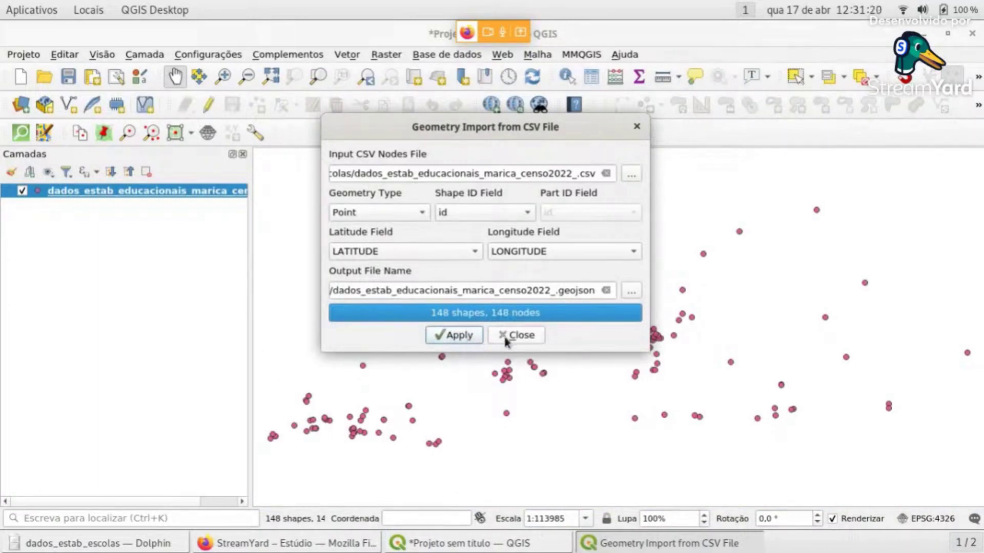
left_click(636, 127)
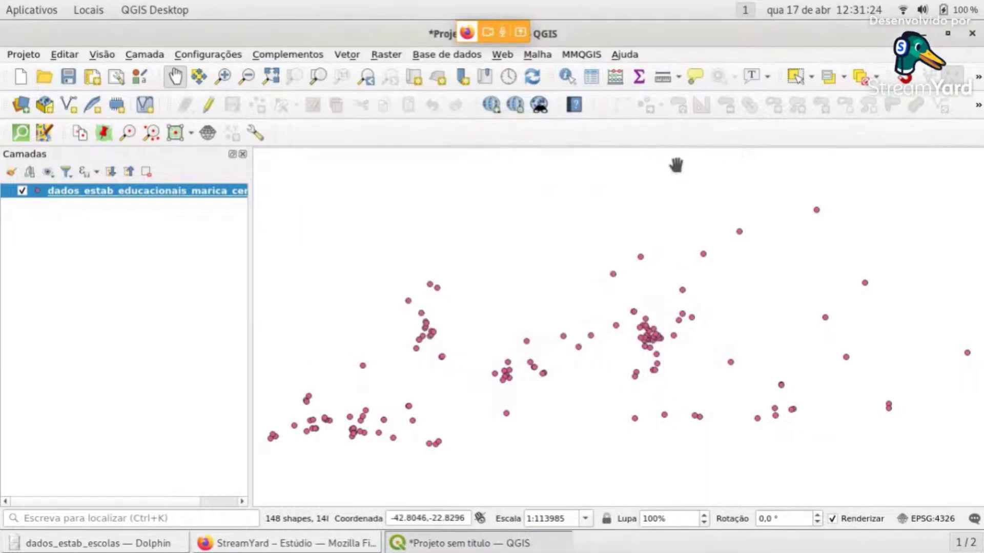
Check the coordinate reference system assigned to the imported school layer in its source properties and accept the settings
right_click(117, 191)
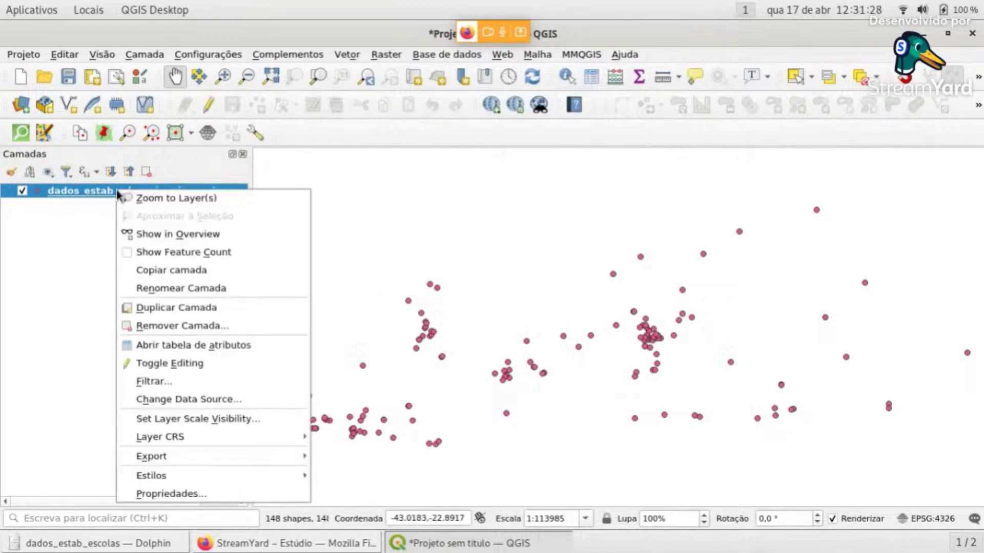
left_click(190, 499)
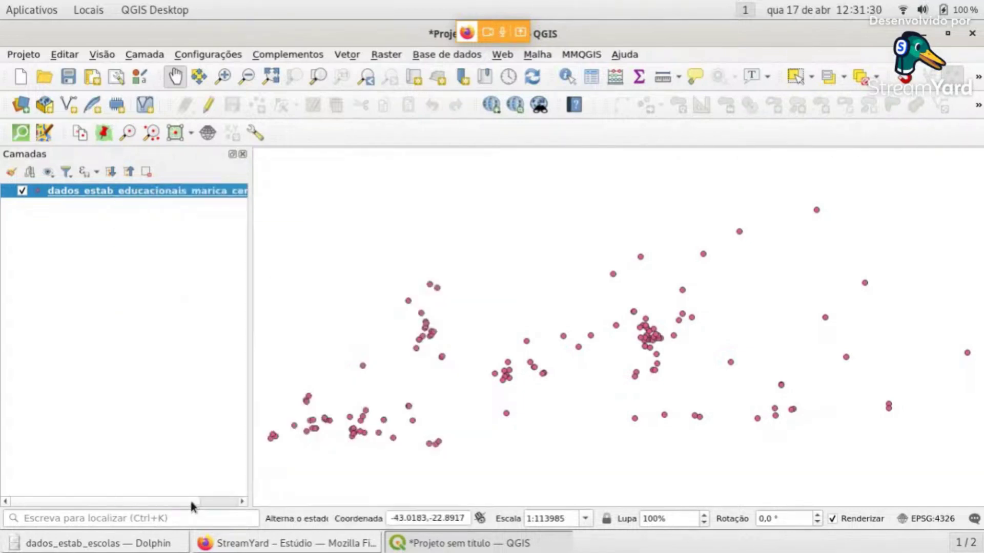
left_click(78, 109)
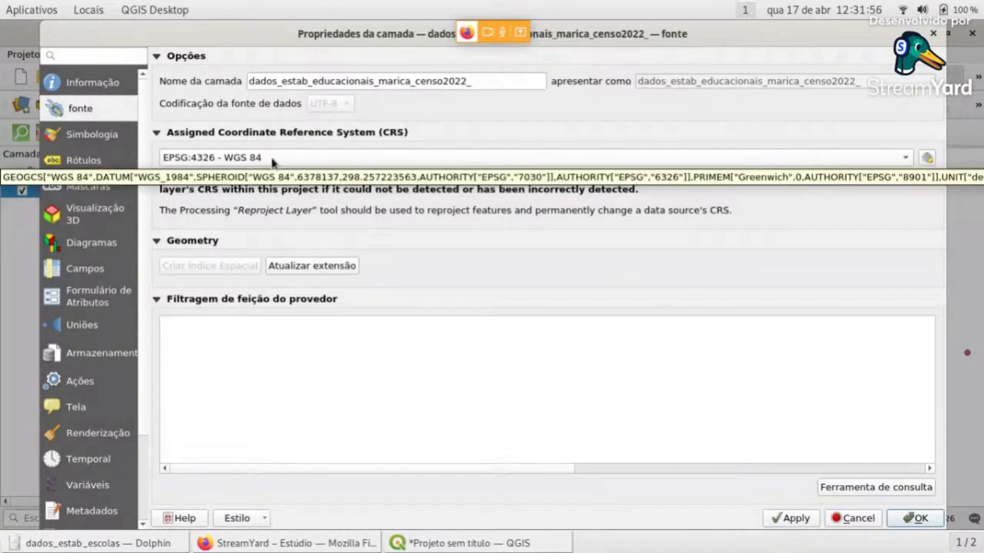
left_click(780, 521)
left_click(906, 519)
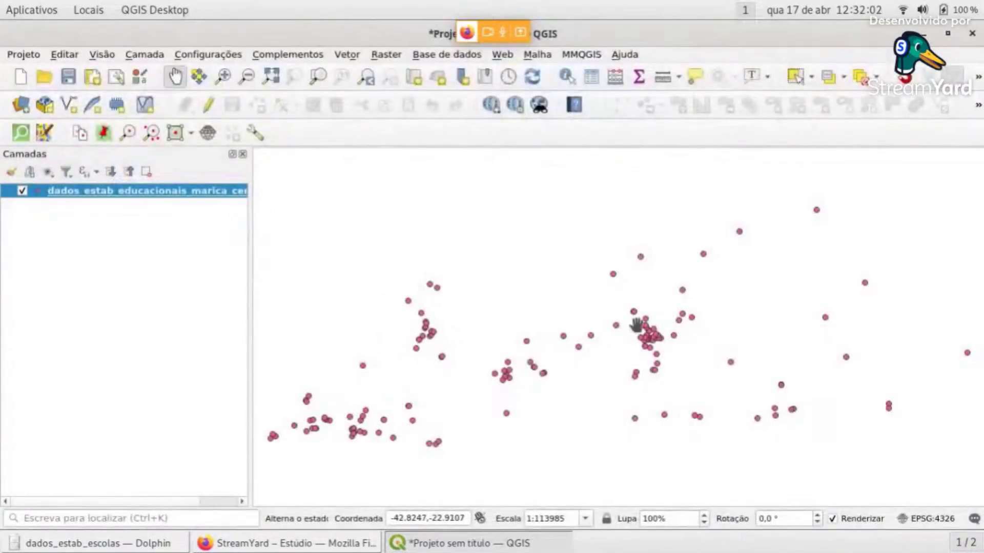
Identify several school points on the map and examine their attributes in an enlarged results view
left_click(567, 76)
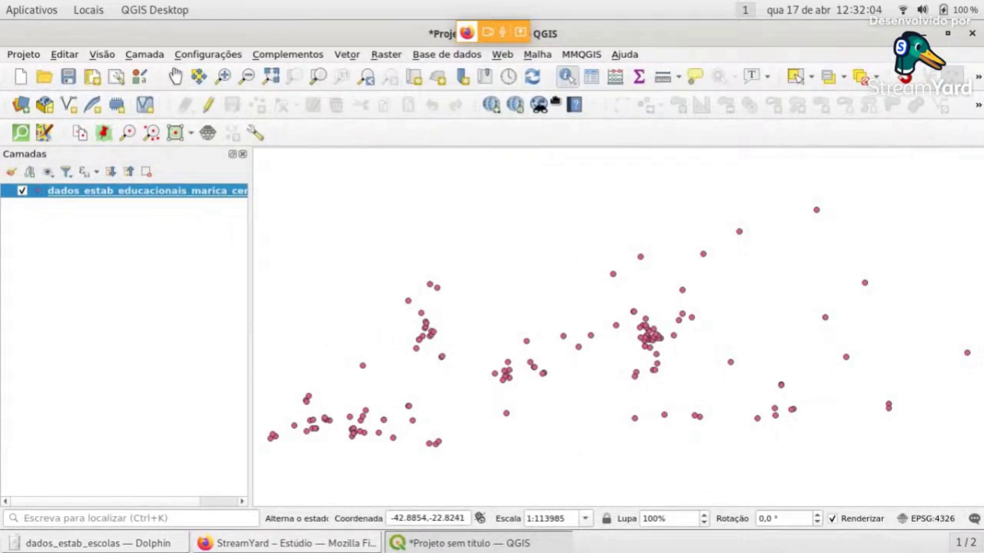
left_click(439, 341)
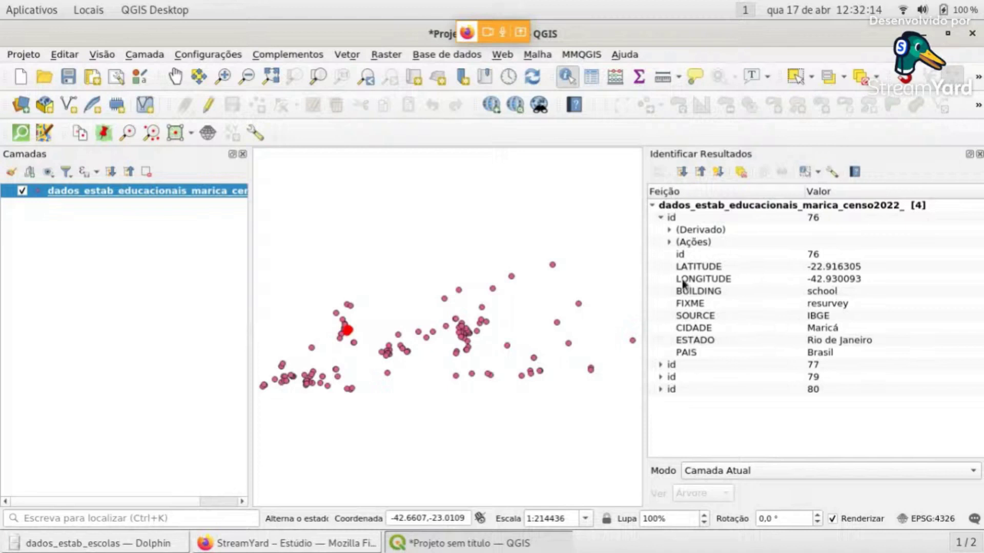
left_click_drag(646, 290, 424, 306)
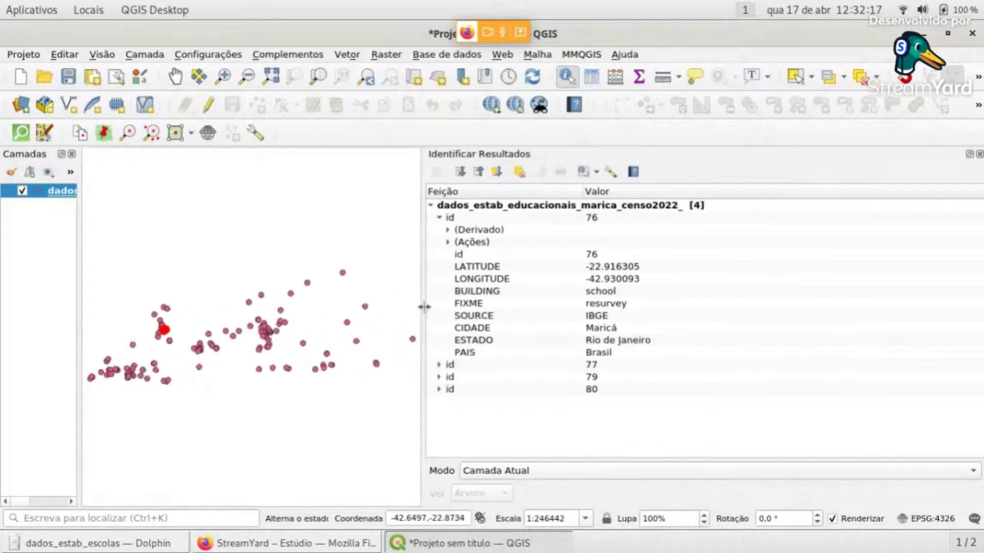
left_click(420, 270)
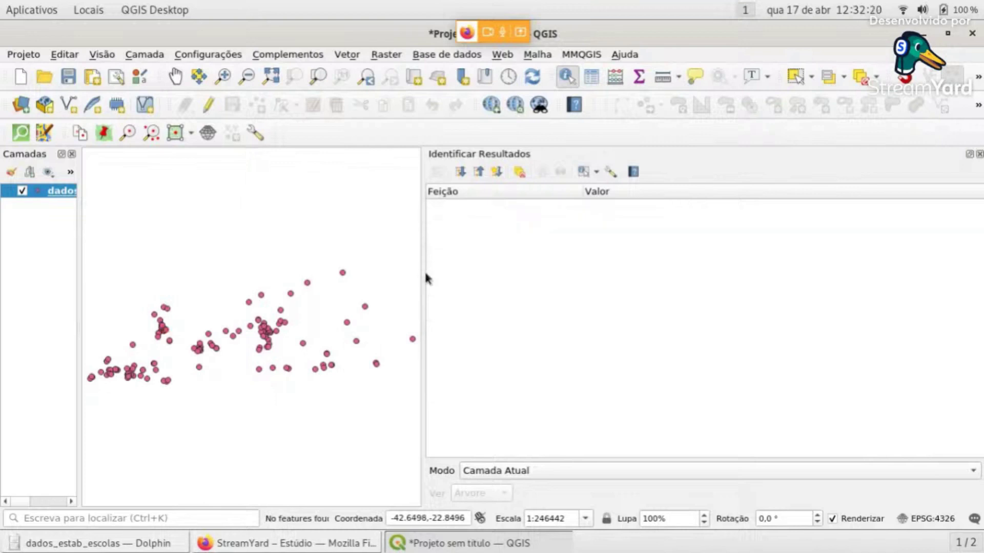
left_click(365, 306)
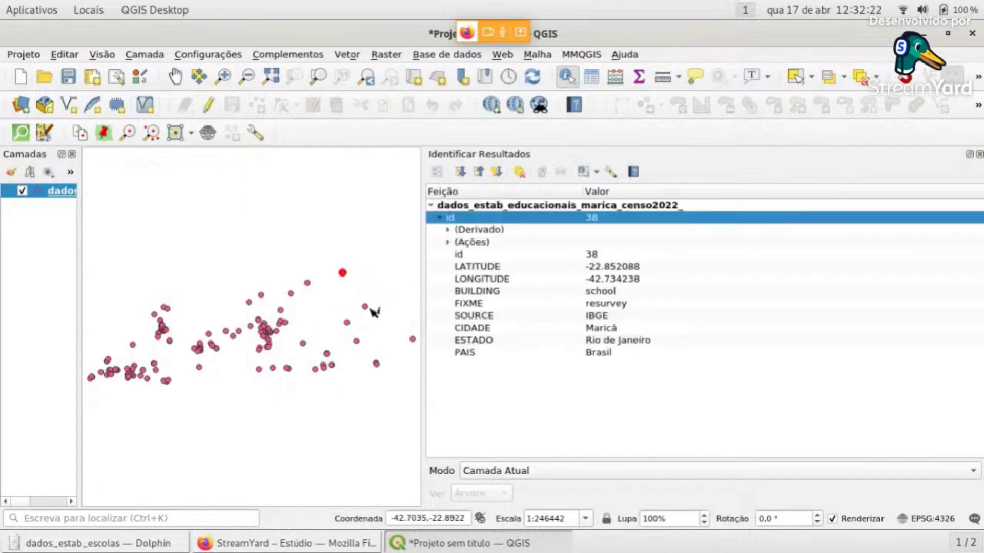
left_click(327, 355)
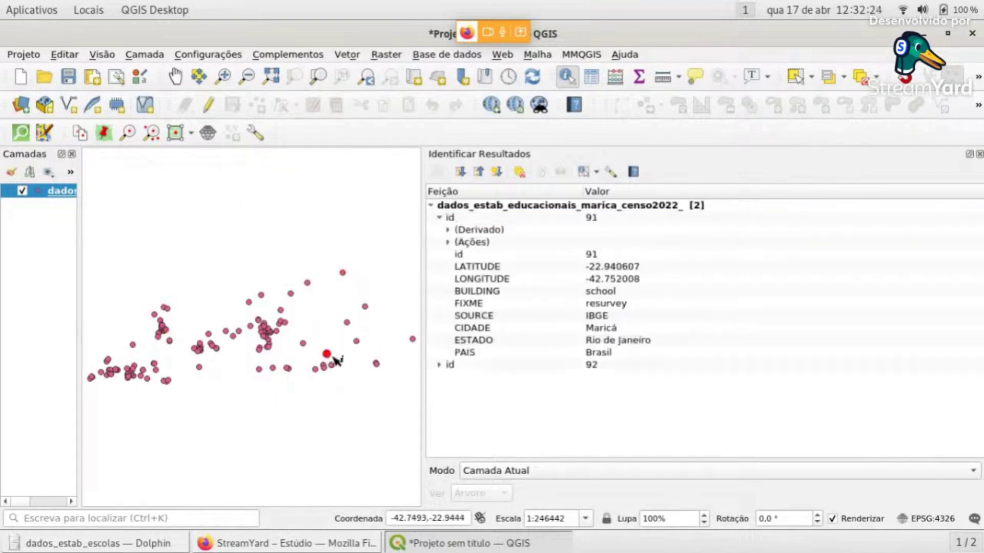
left_click_drag(421, 323, 681, 329)
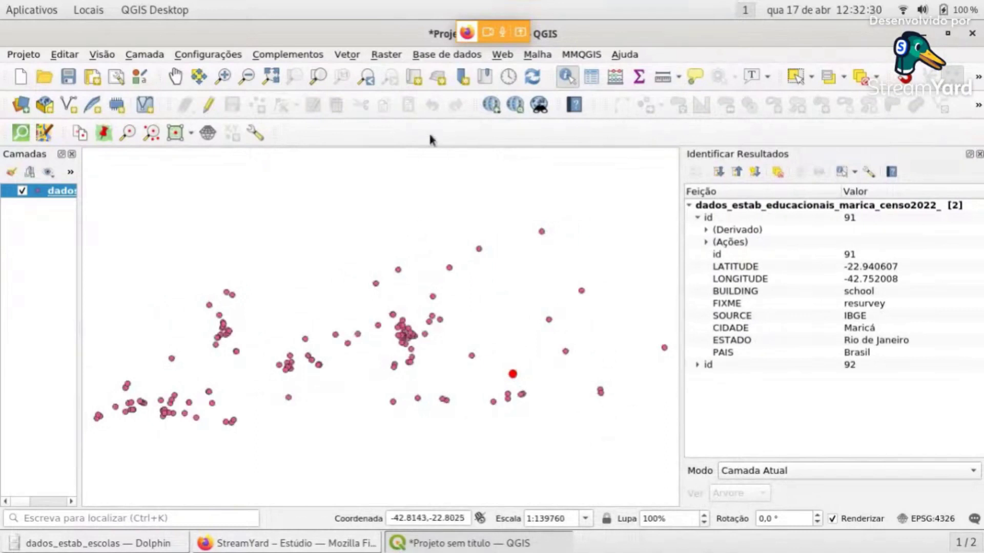
Bring up the field list in the school layer's properties and enable edit mode for it
left_click(175, 78)
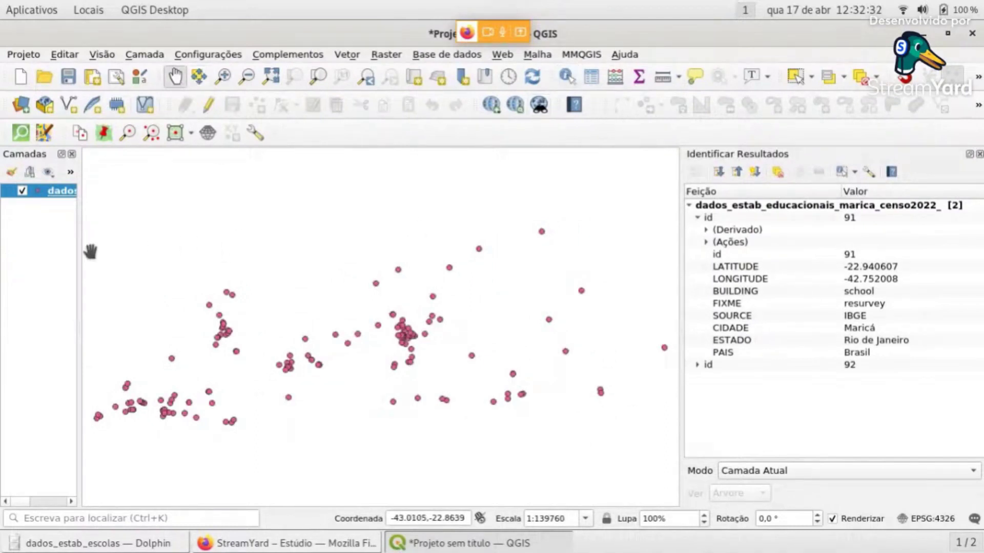
left_click_drag(80, 255, 247, 259)
right_click(222, 189)
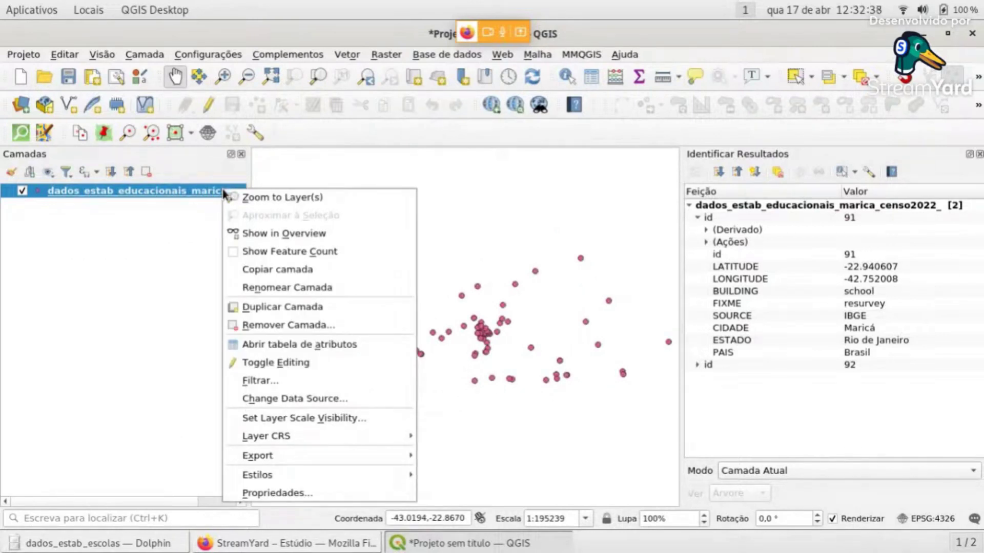
left_click(310, 495)
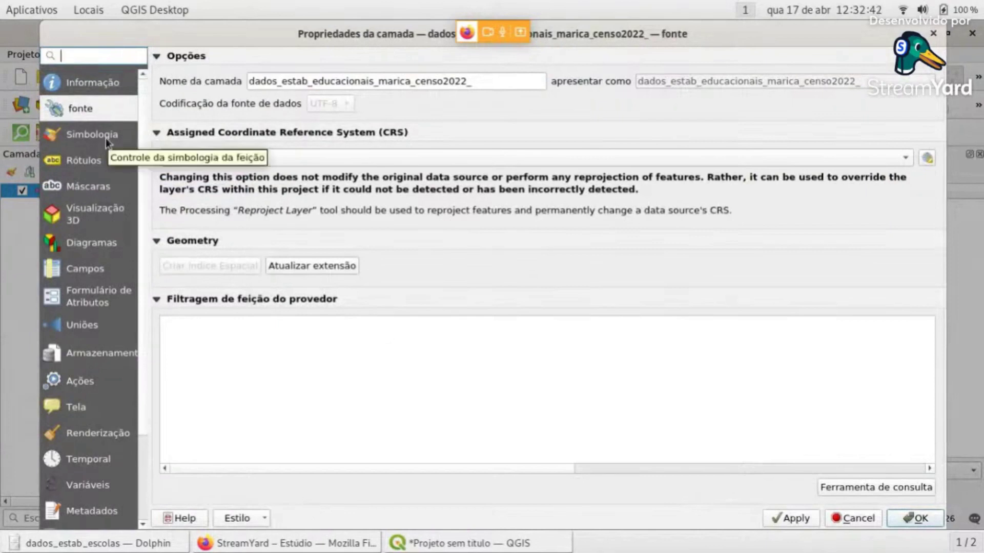
left_click(73, 274)
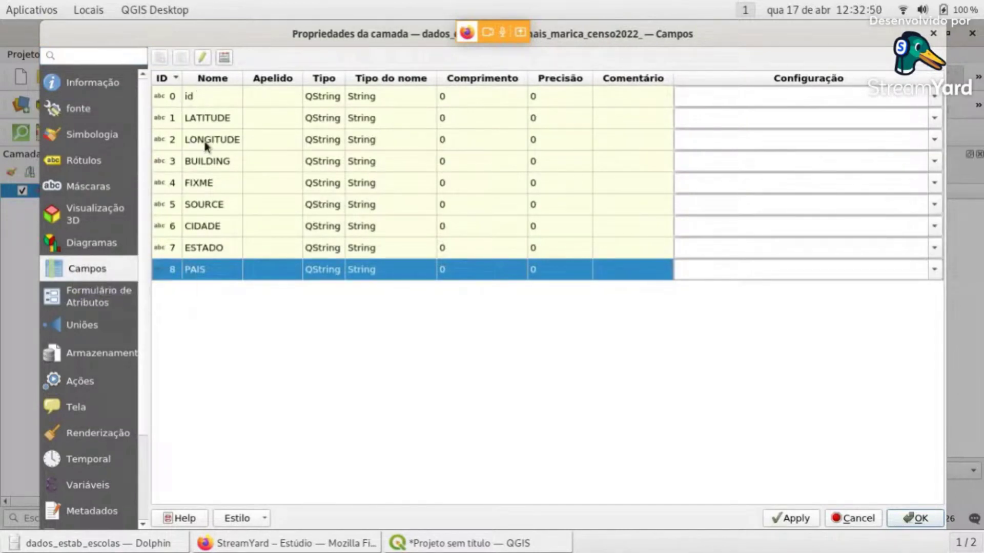
left_click(203, 58)
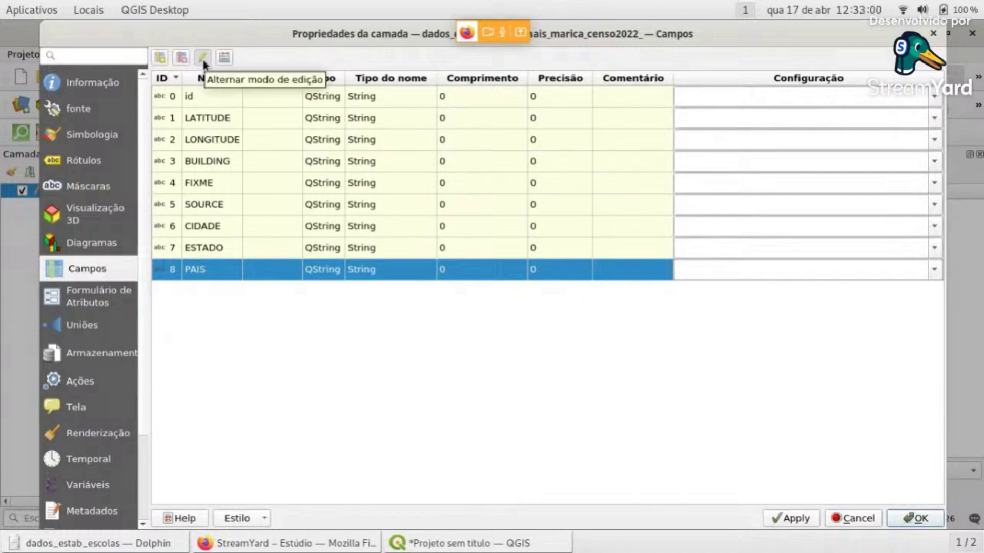
Rename the LATITUDE field to latitude and the LONGITUDE field to longitude
double_click(212, 124)
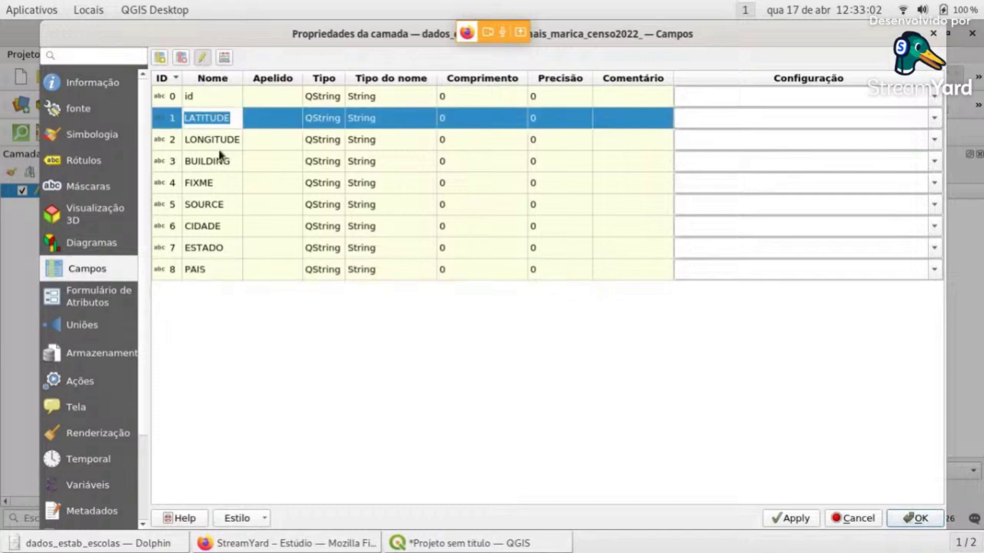
key("BackSpace")
type("l")
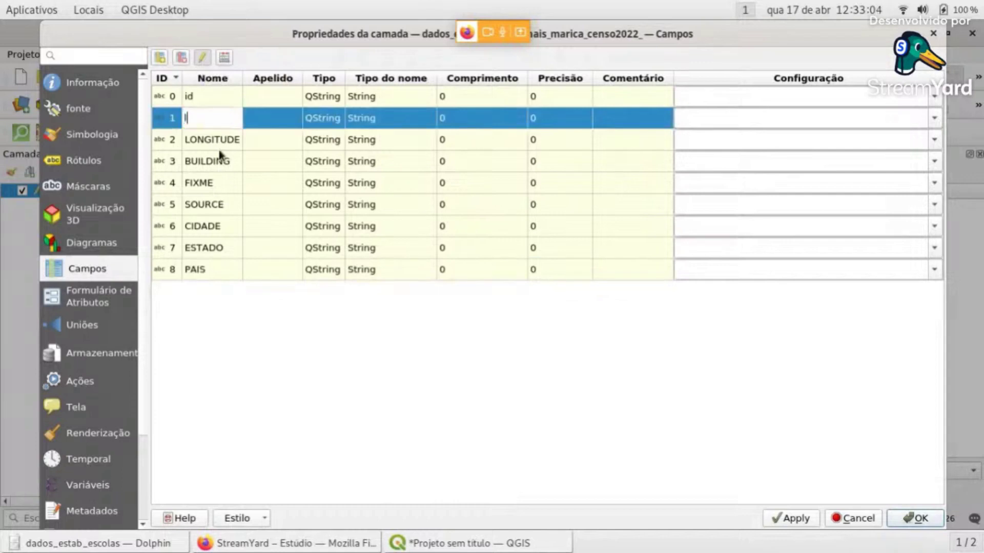
type("atitude")
double_click(209, 139)
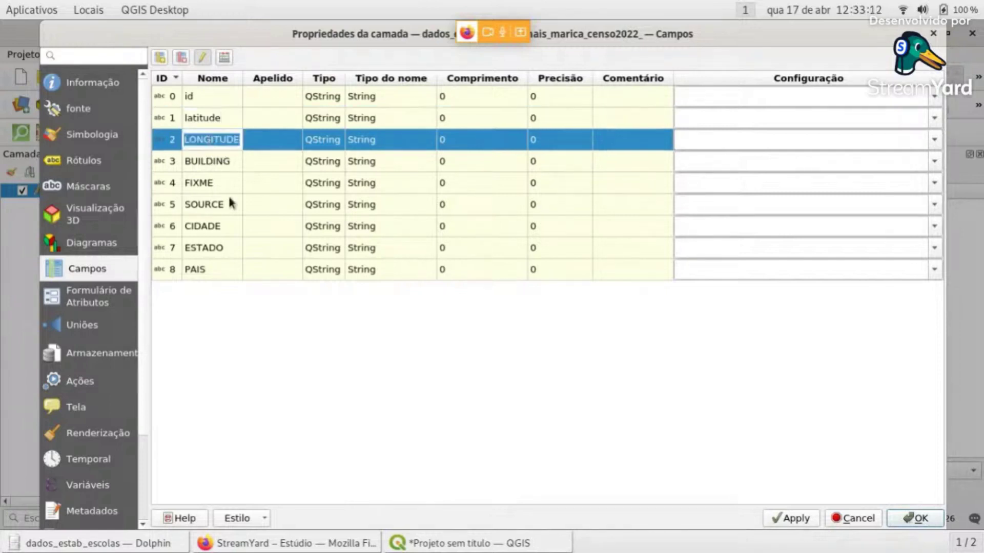
type("longitude")
Rename the BUILDING, FIXME and SOURCE fields to lowercase building, fixme and source
key("Down")
type("building")
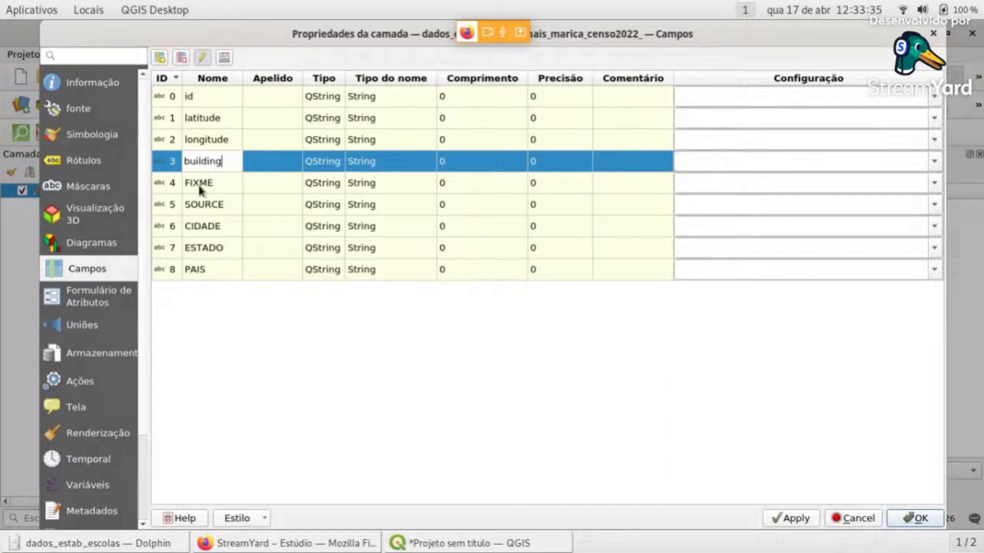
key("Down")
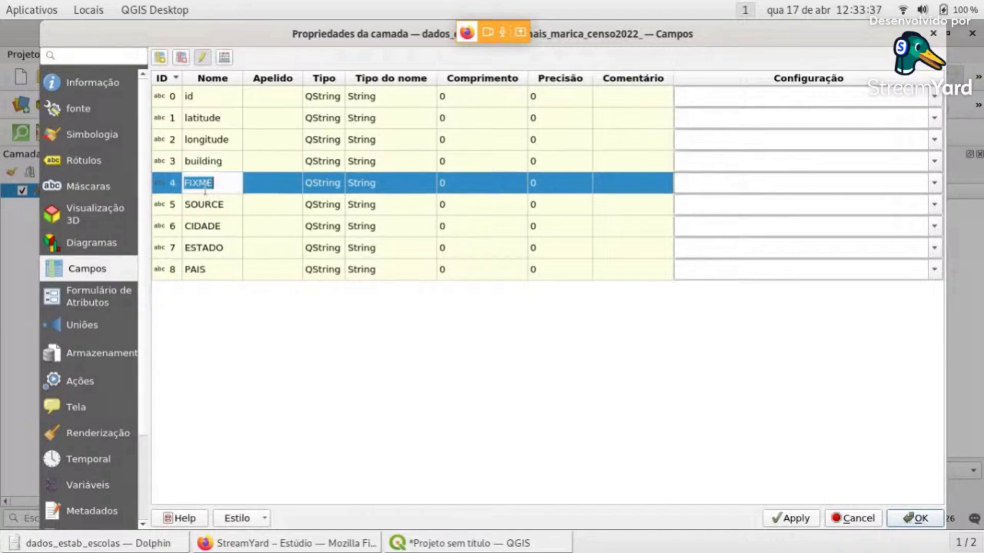
type("fixme")
left_click(218, 208)
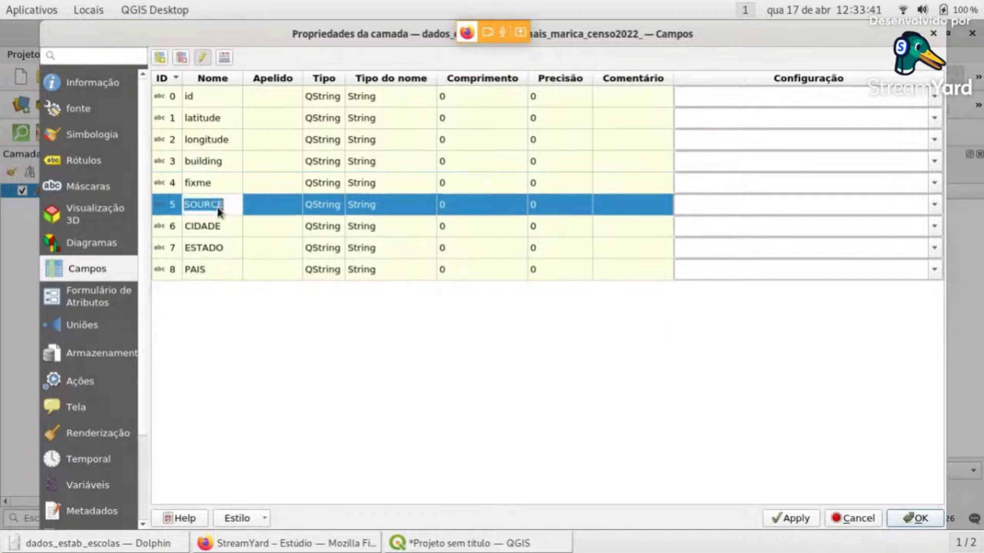
type("souce")
key("BackSpace")
key("BackSpace")
type("rce")
Rename the CIDADE, ESTADO and PAIS fields to addr:city, addr:state and addr:country, and widen the name column
double_click(210, 230)
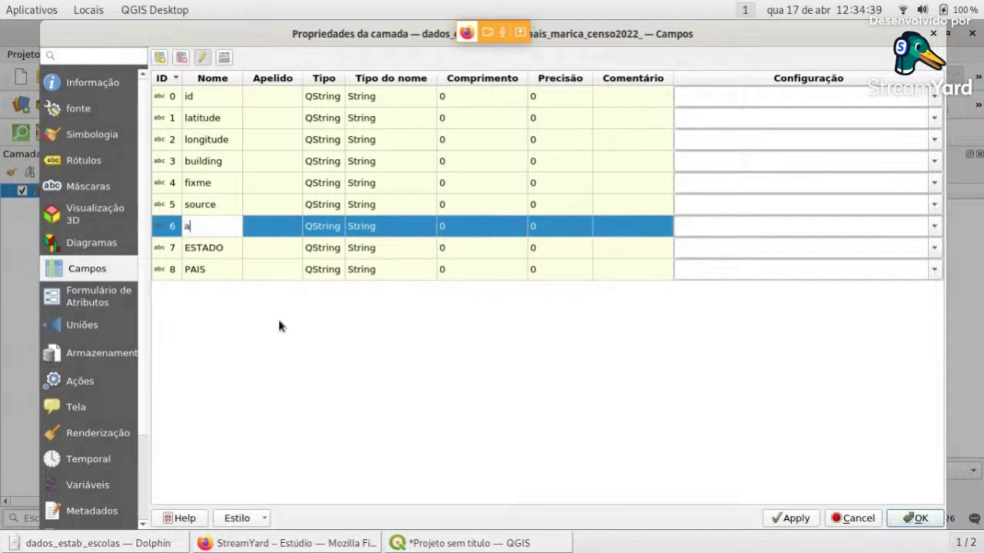
type("ddr:city")
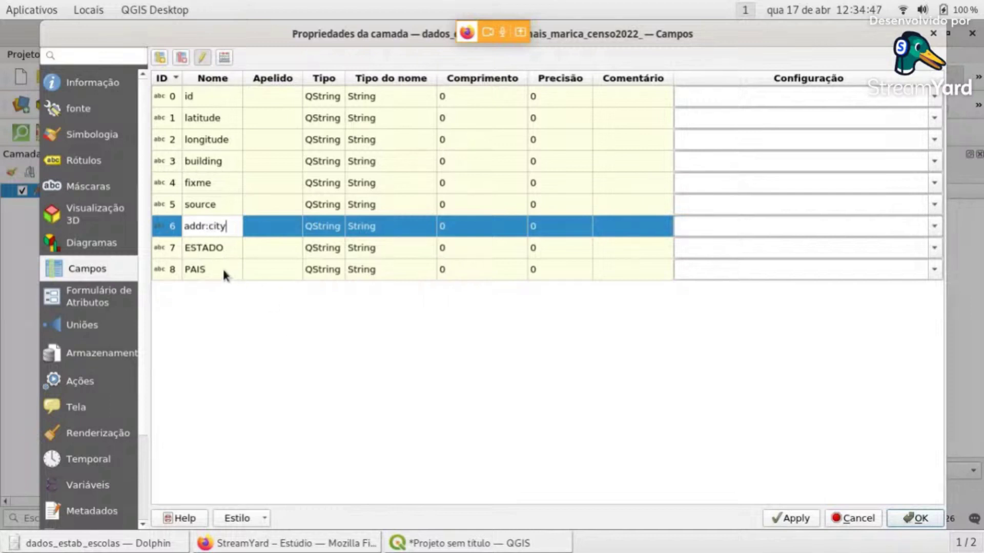
double_click(208, 246)
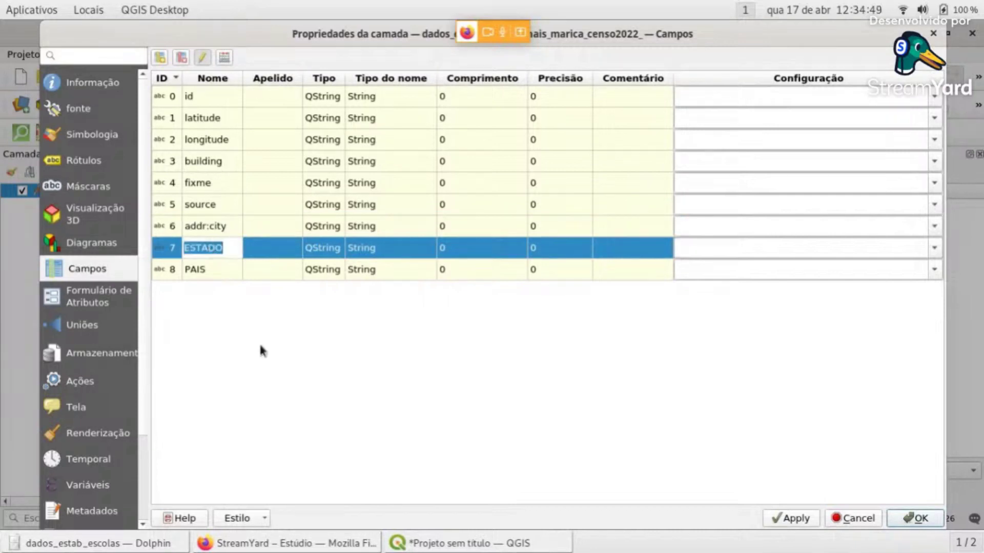
type("a")
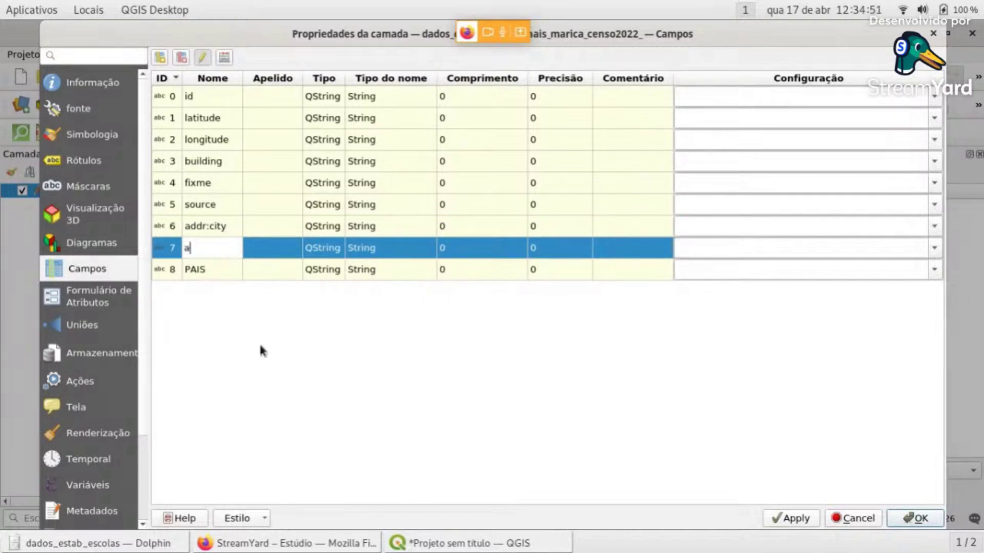
type("ddr:state")
double_click(195, 270)
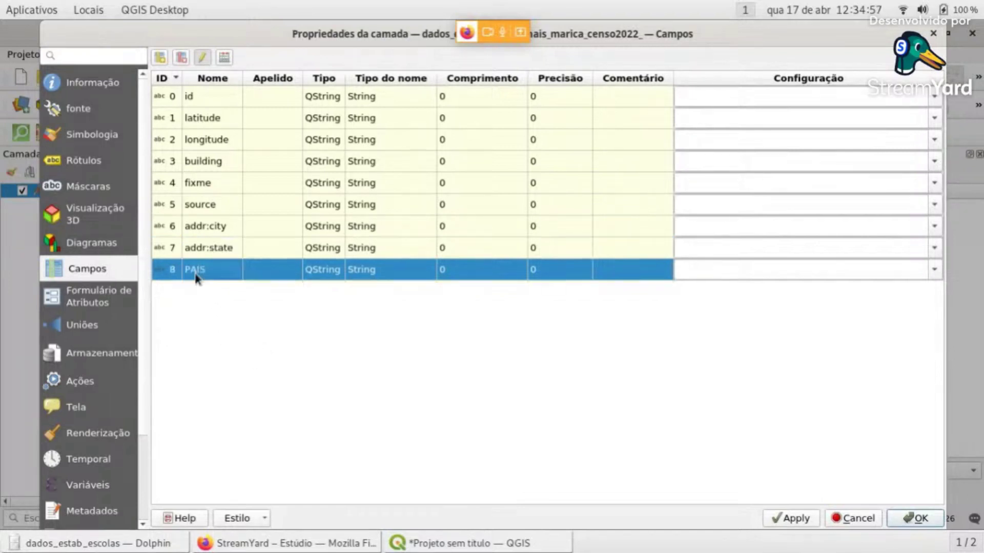
type("addr")
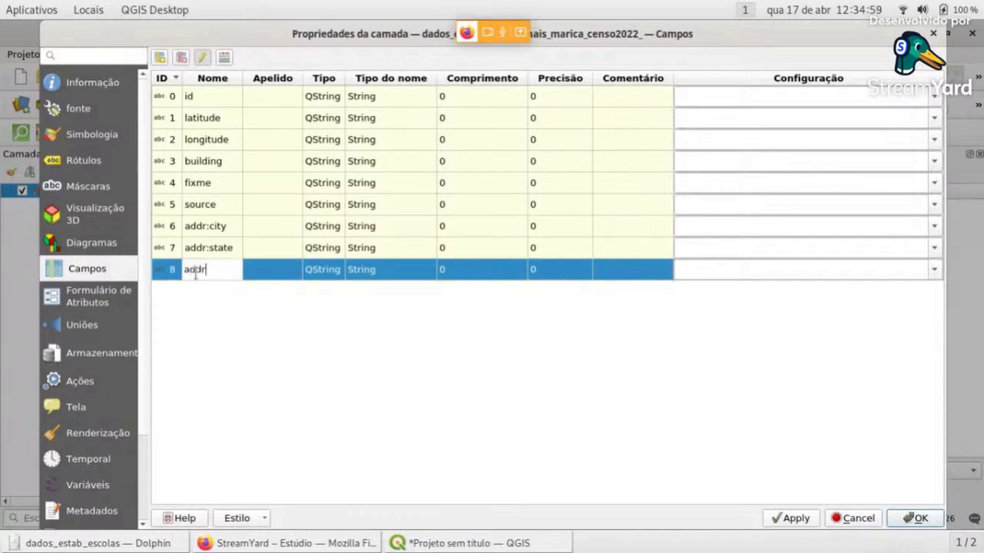
type(":country")
left_click(266, 287)
left_click_drag(243, 84, 290, 85)
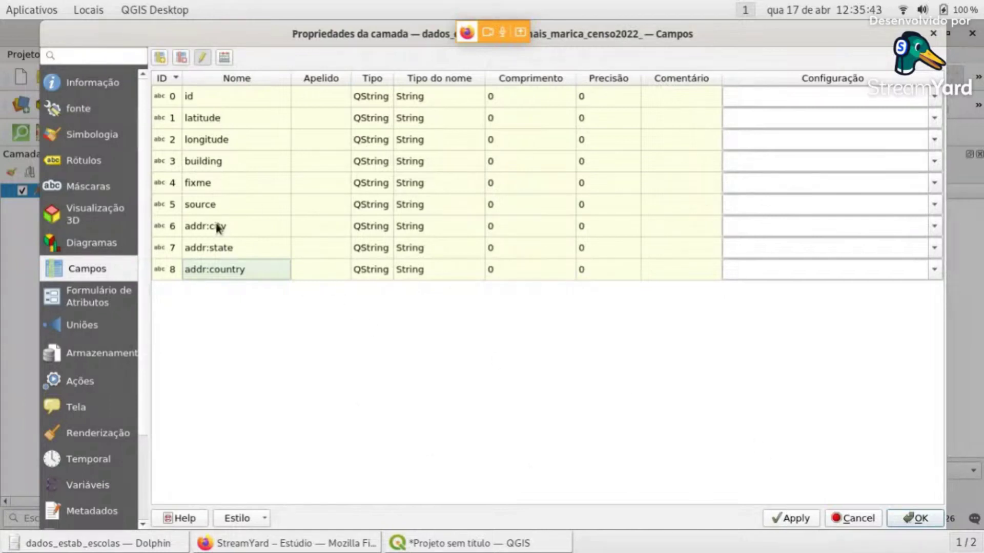
Apply the field renames, end edit mode saving the layer's changes, and close the layer properties
left_click(797, 519)
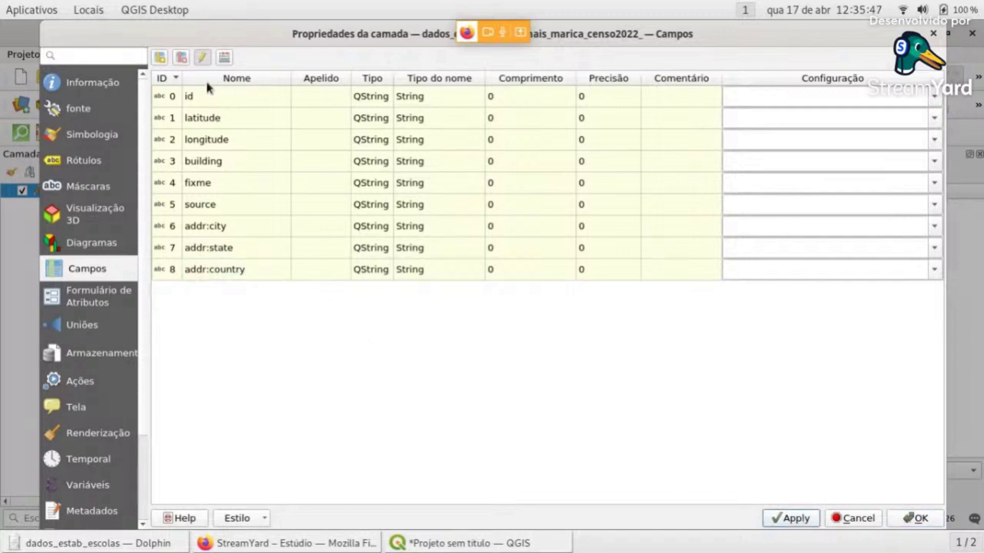
left_click(203, 57)
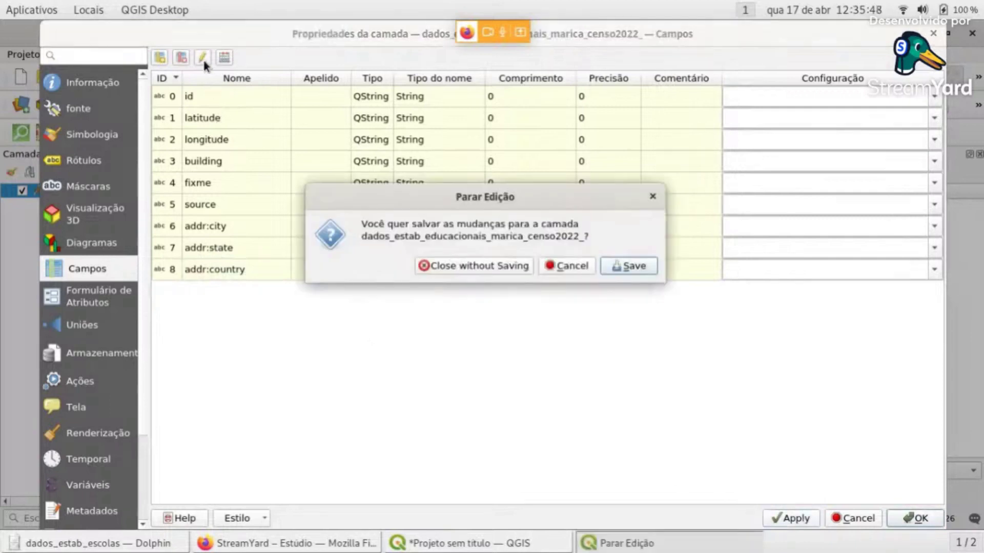
left_click(642, 270)
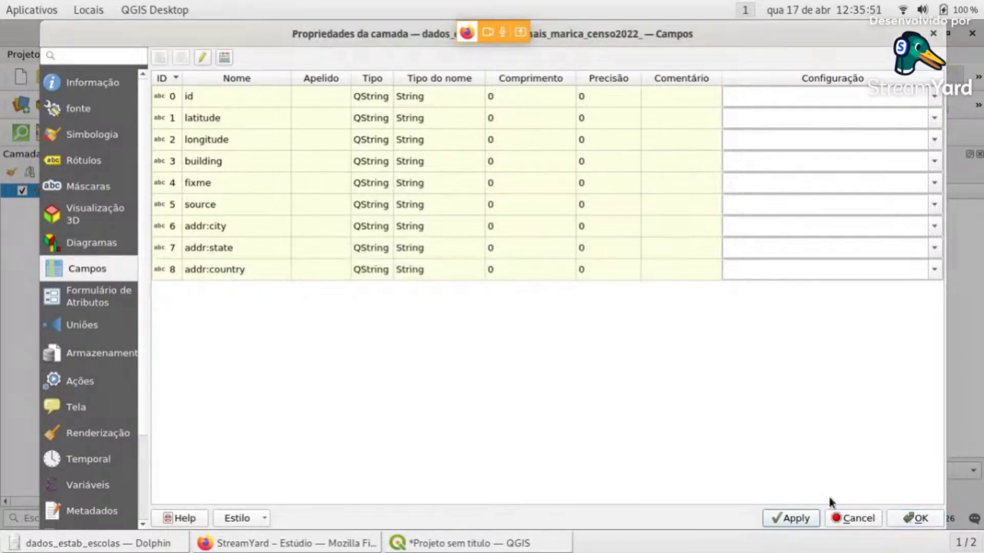
left_click(925, 521)
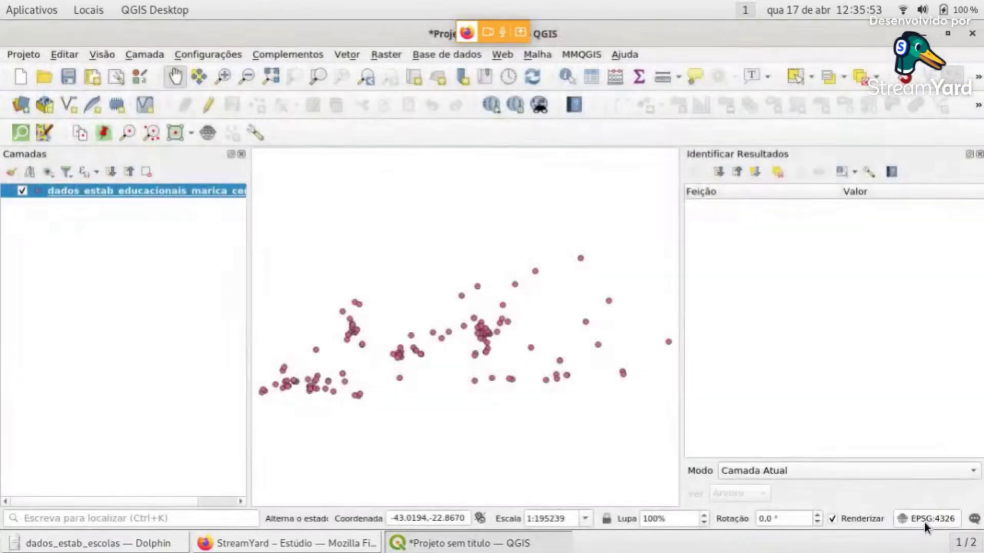
Identify a school point on the map and examine its renamed attributes in a widened results view
left_click(565, 77)
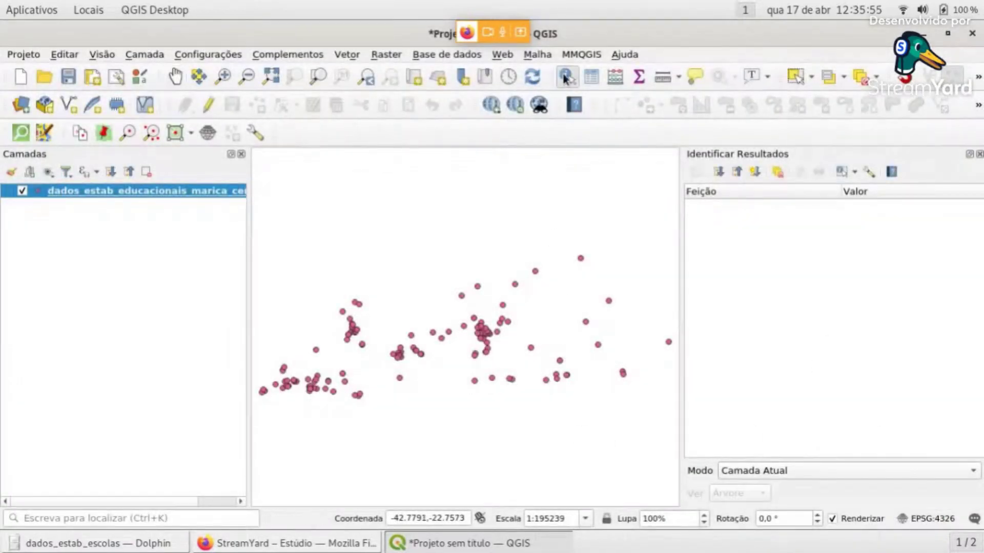
left_click(450, 334)
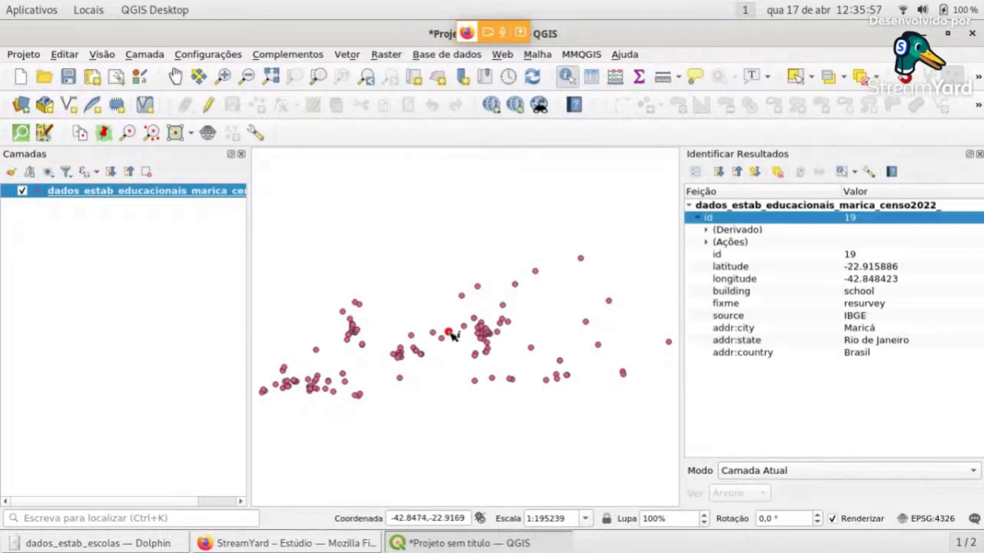
left_click_drag(682, 310, 475, 311)
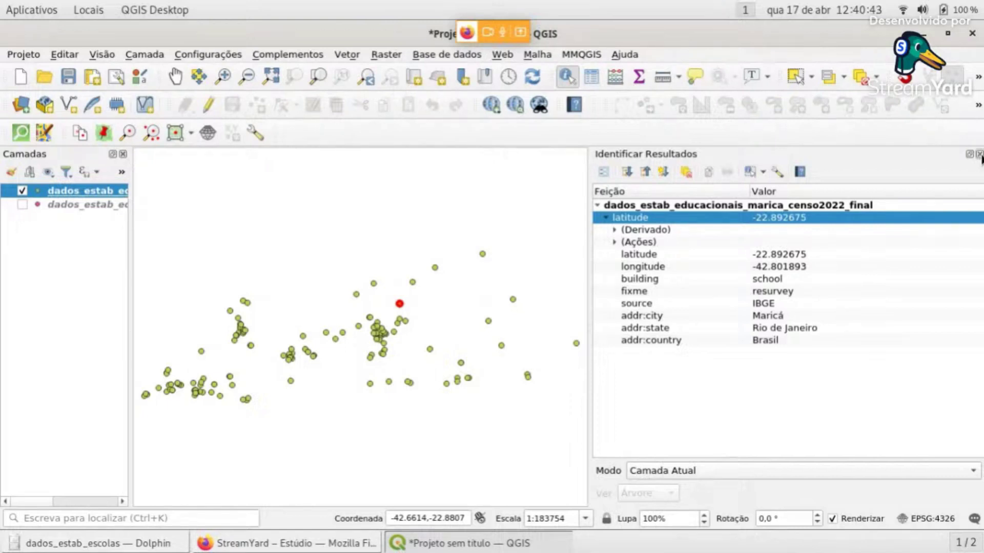
Close the identify results and quit QGIS without saving the project
left_click(980, 154)
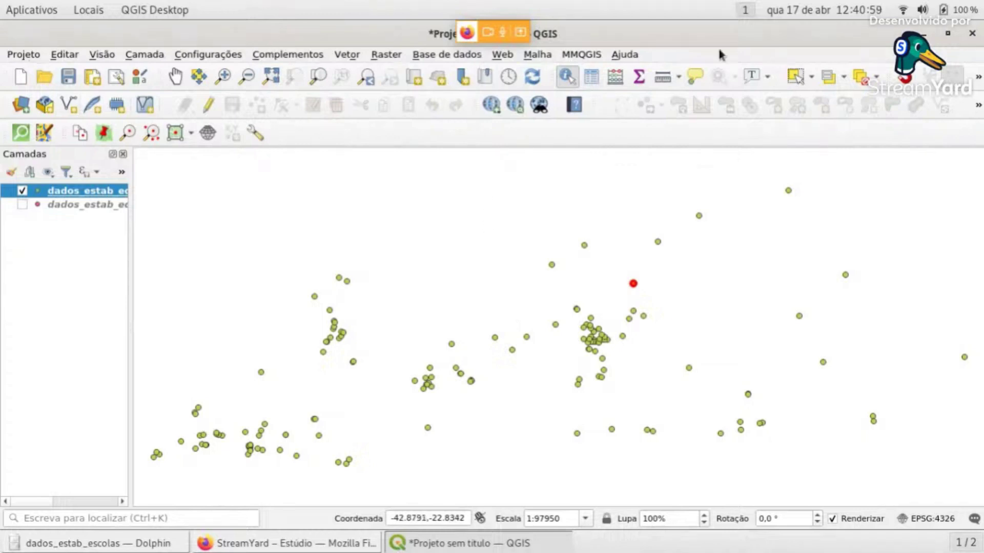
left_click(972, 33)
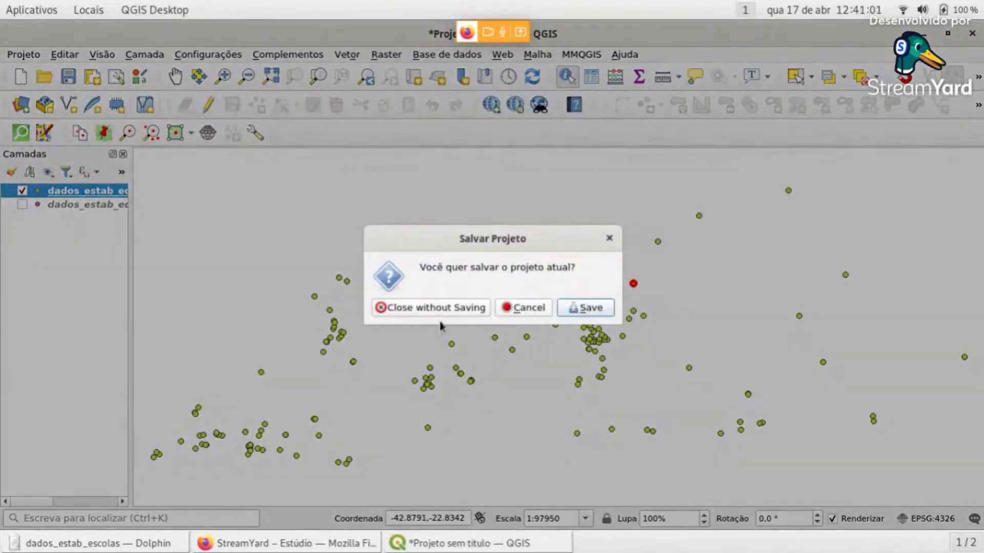
left_click(439, 308)
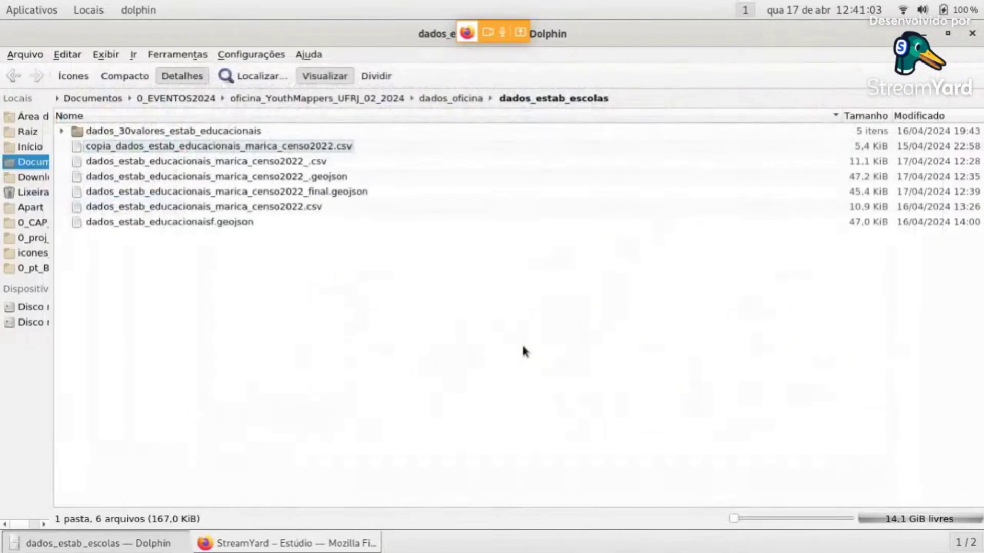